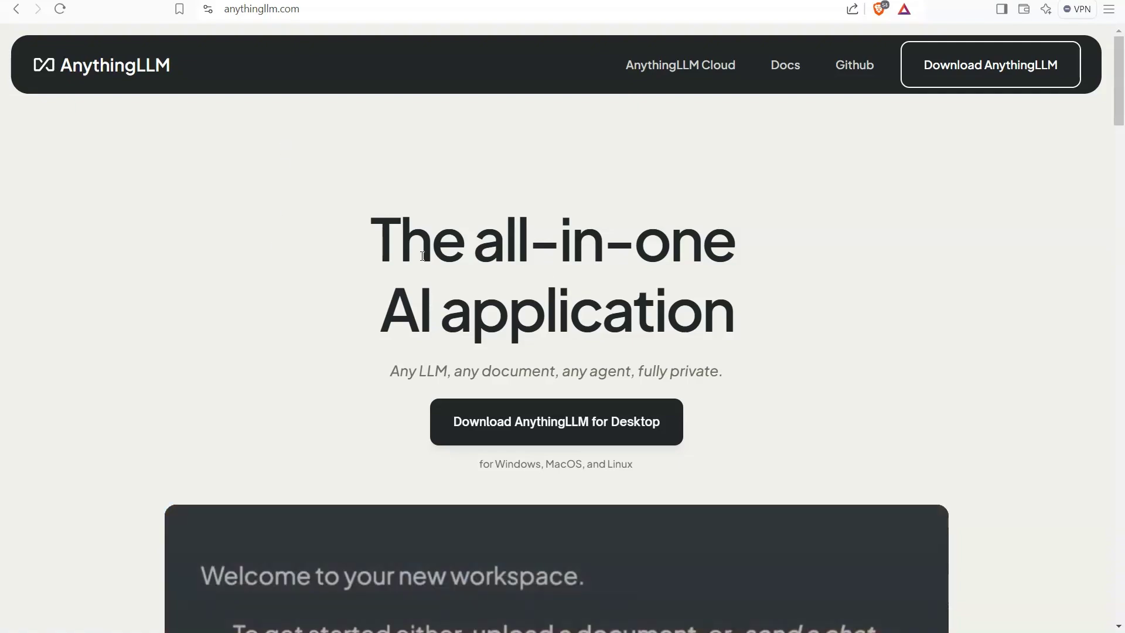
Download AnythingLLM Desktop for Linux and choose the Linux version on Ollama's download page
left_click(630, 422)
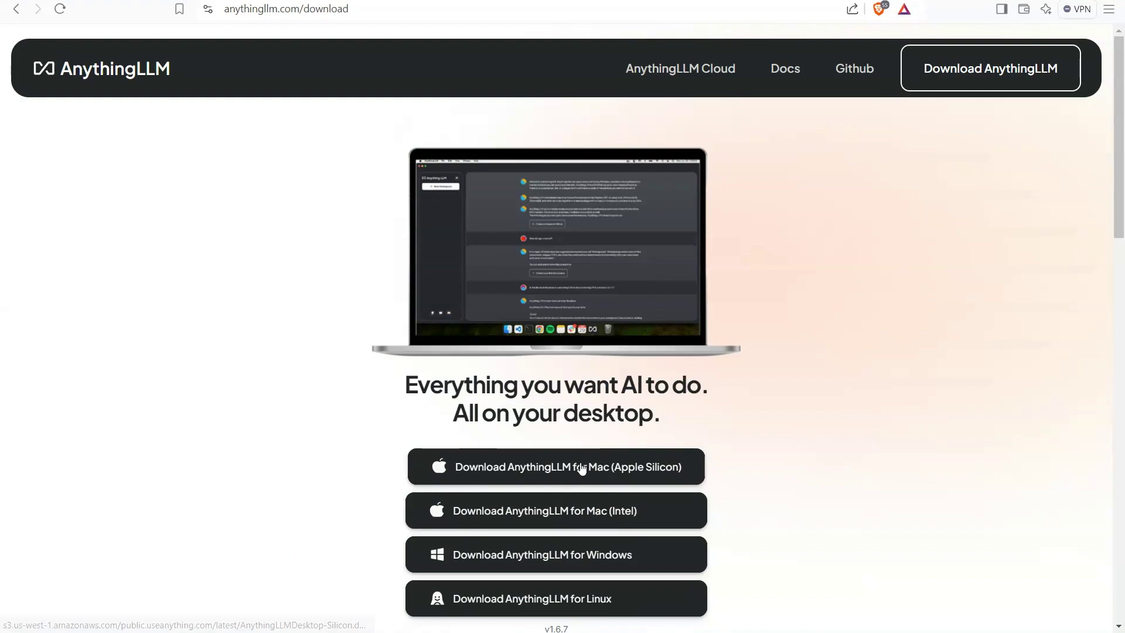
left_click(581, 607)
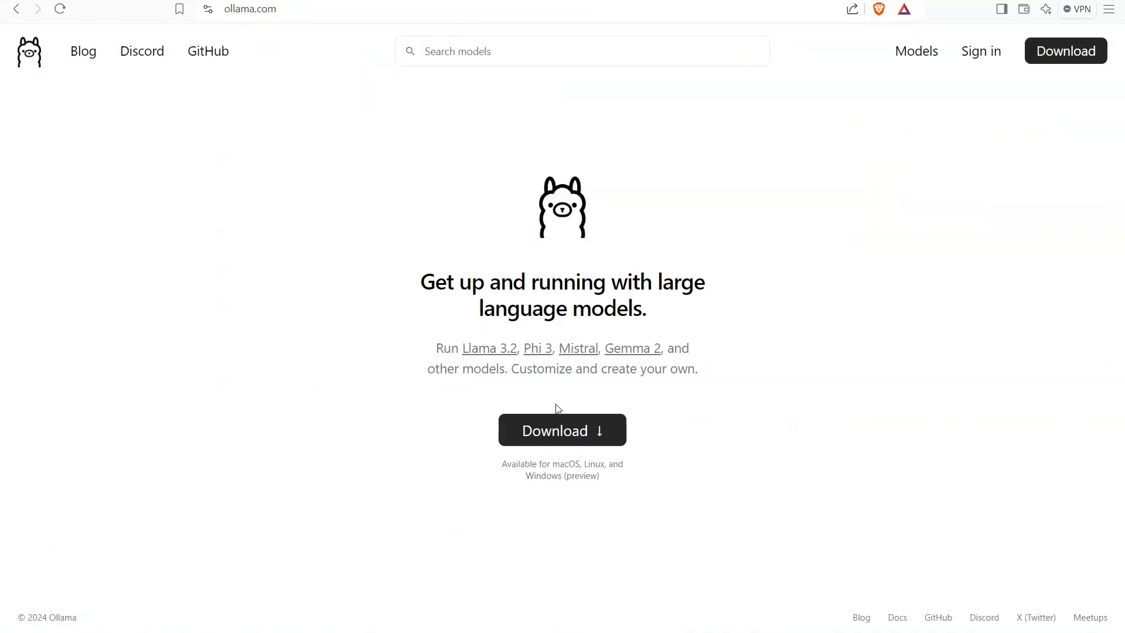
left_click(537, 434)
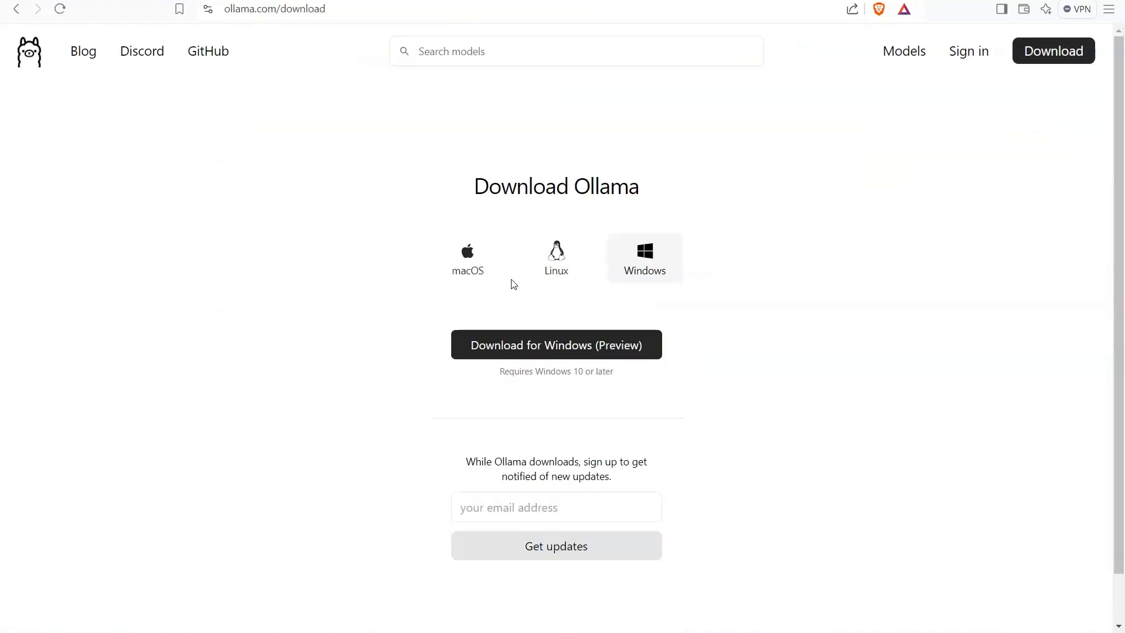
left_click(565, 266)
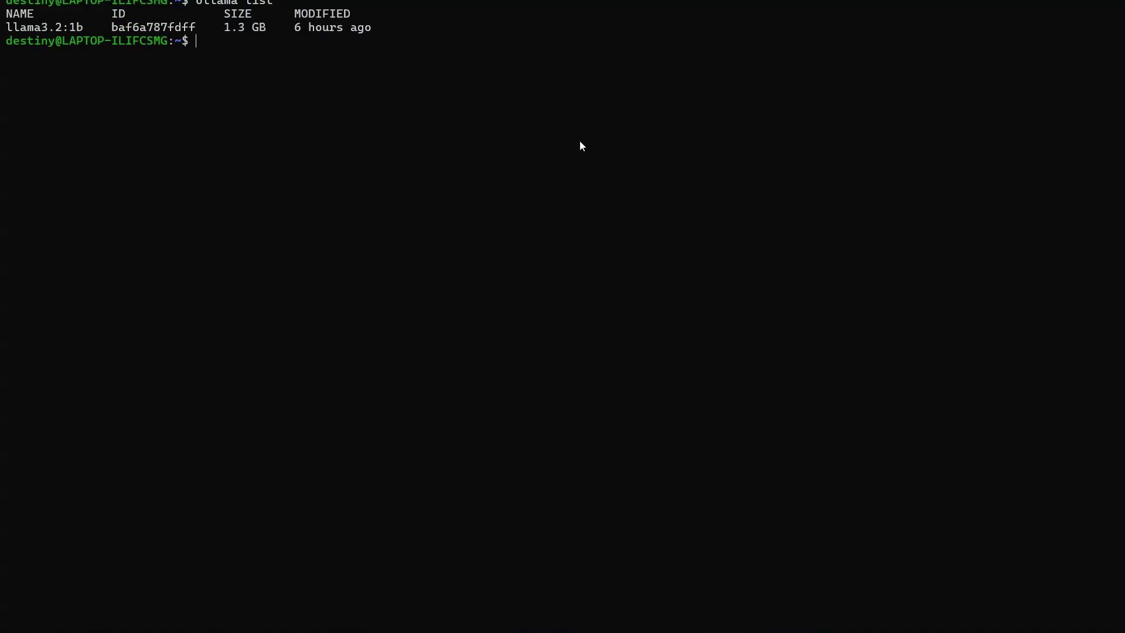
Switch to the terminal, enter the AnythingLLMDesktop directory and list its contents with ls -ltr
type("cd A")
key("Tab")
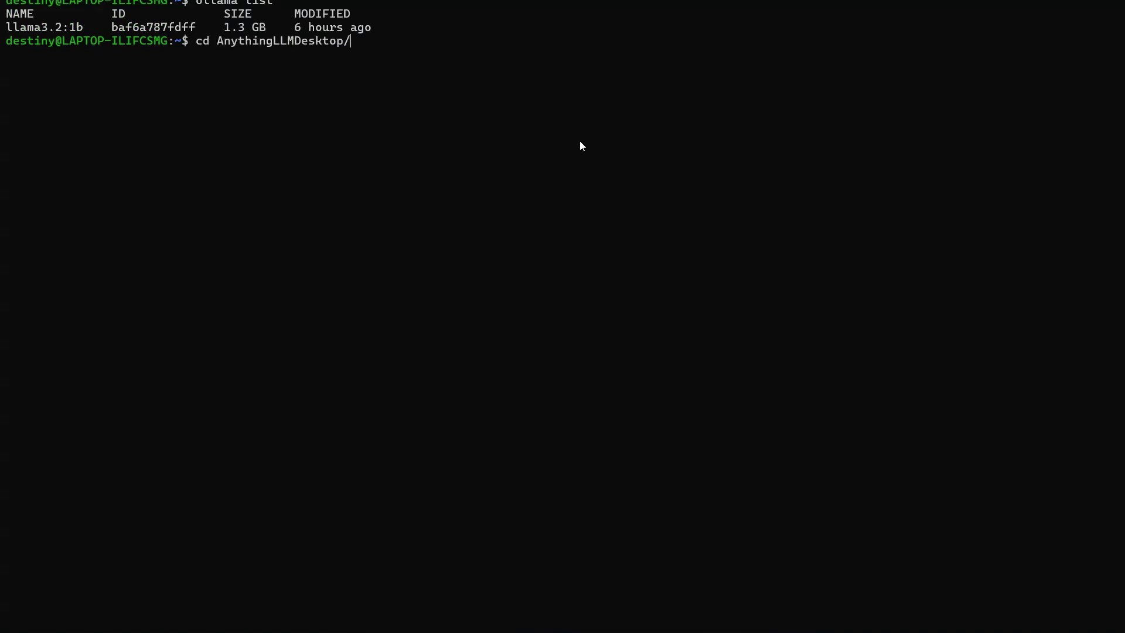
key("Return")
type("ls -ltr")
key("Return")
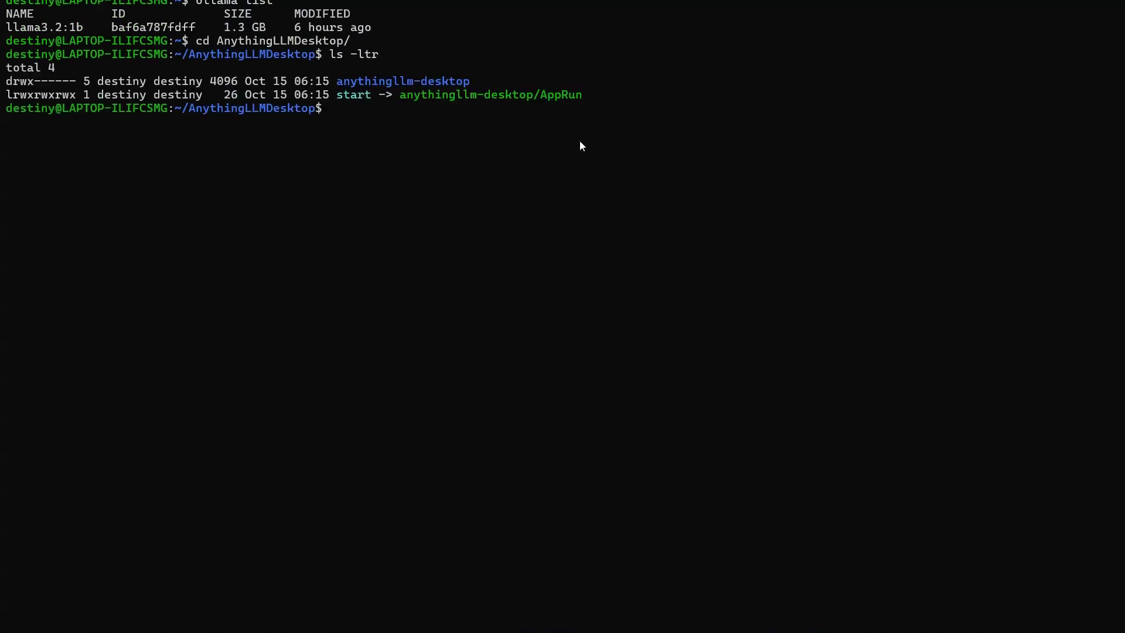
Launch AnythingLLM by running the ./start link in the terminal
type("./st")
key("Tab")
key("Return")
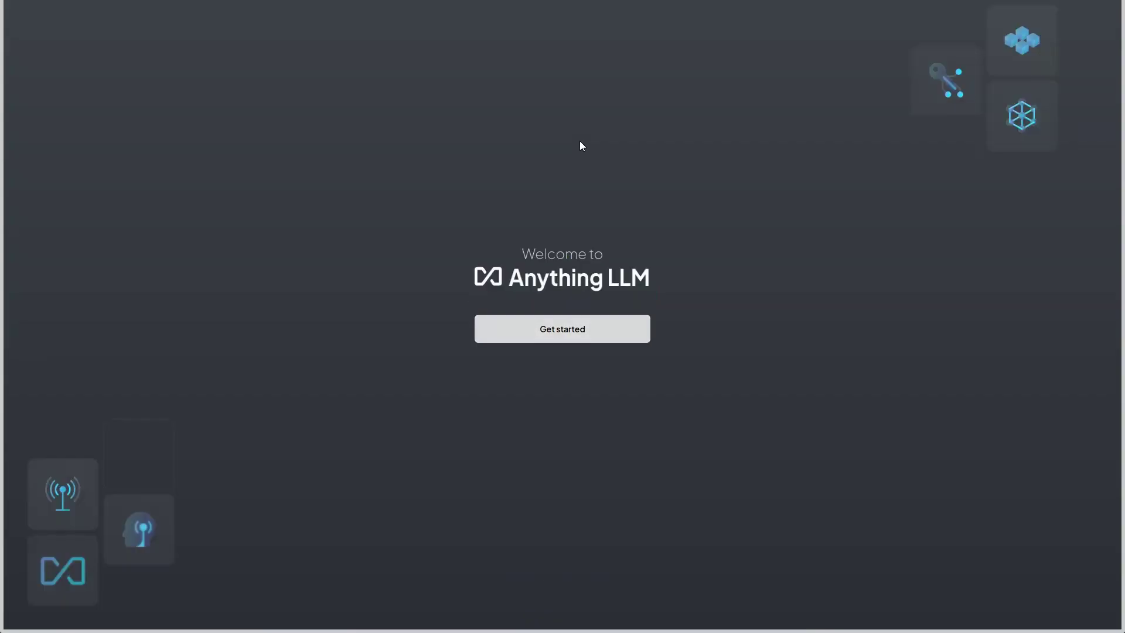
Begin the setup, choose Ollama as the LLM provider with its advanced settings shown, and continue to the survey page
left_click(578, 327)
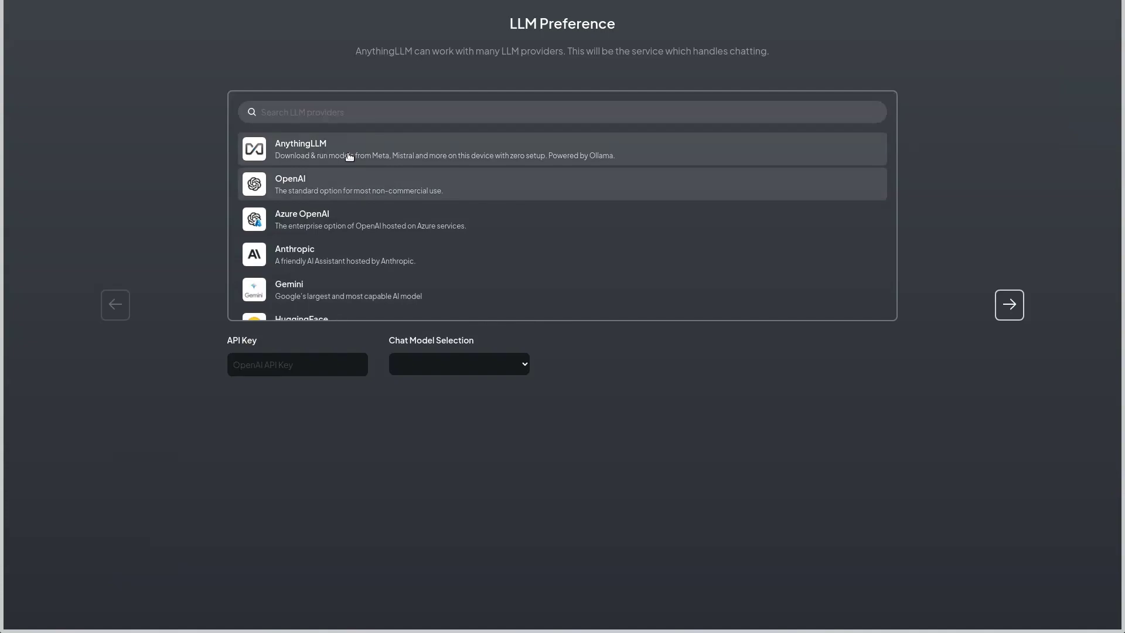
scroll(348, 221, "down", 3)
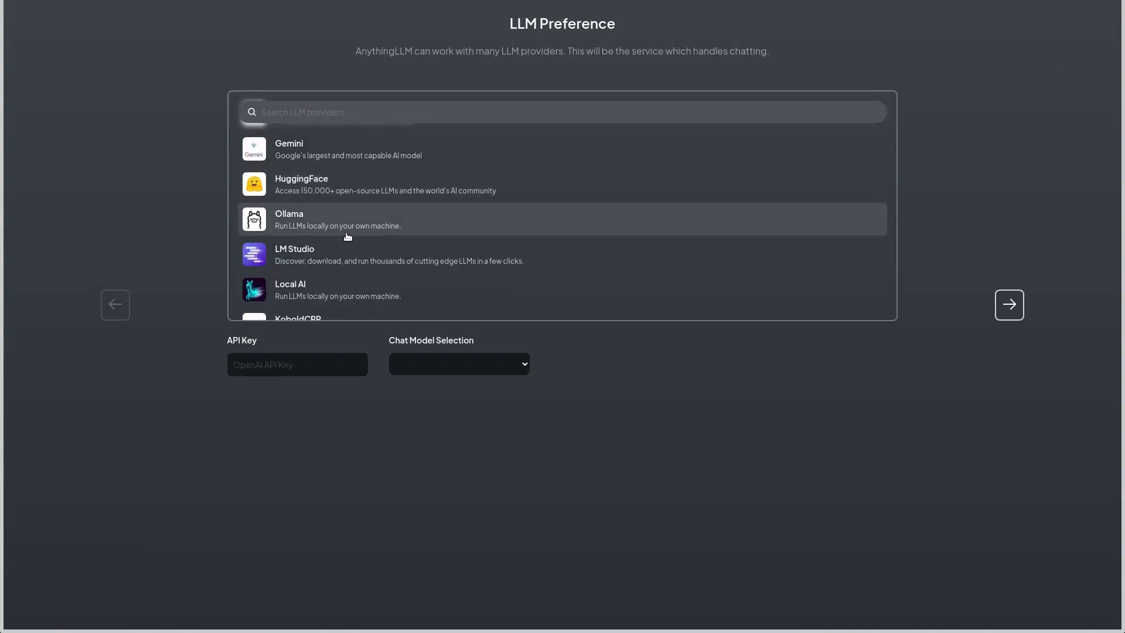
left_click(348, 229)
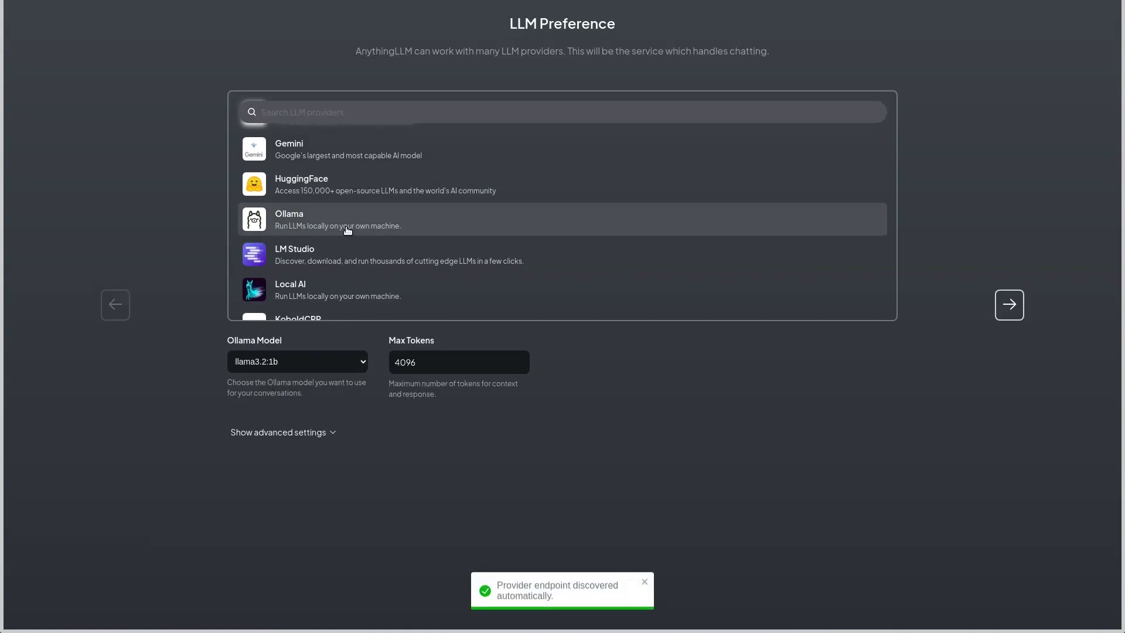
left_click(318, 437)
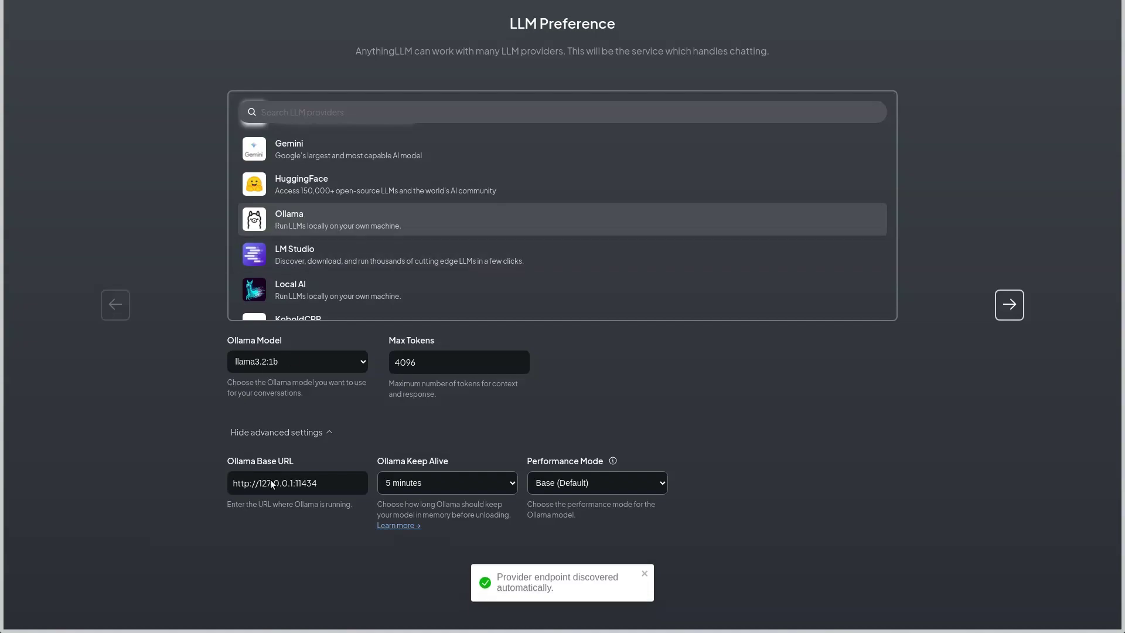
left_click(1020, 315)
left_click(1020, 315)
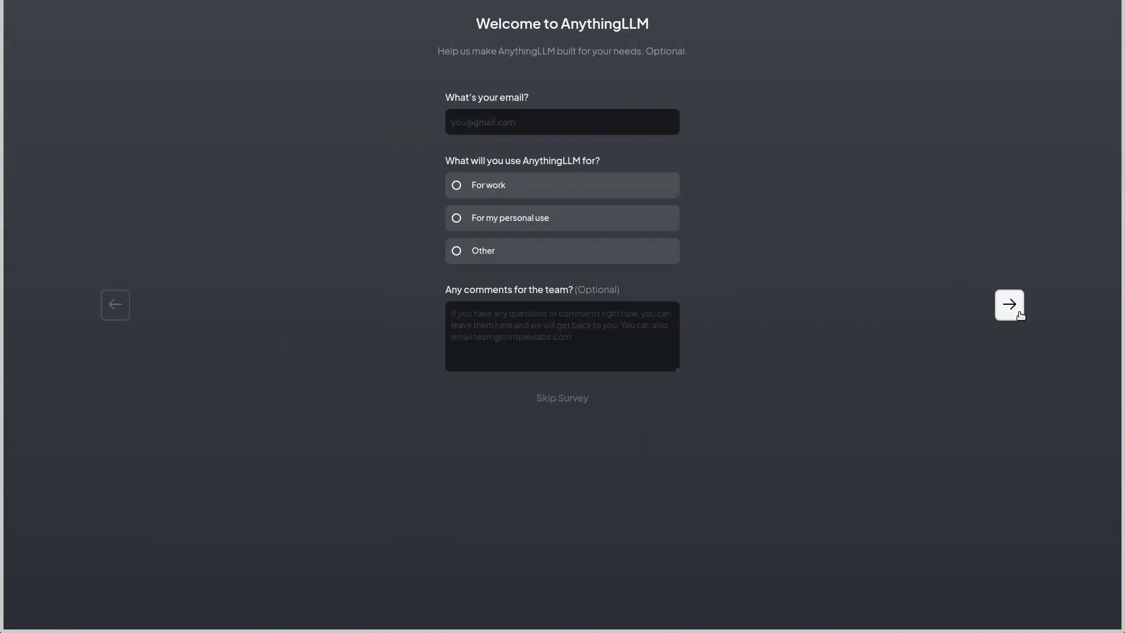
Pass the survey without answering and create the first workspace with the name test
left_click(1020, 315)
left_click(533, 204)
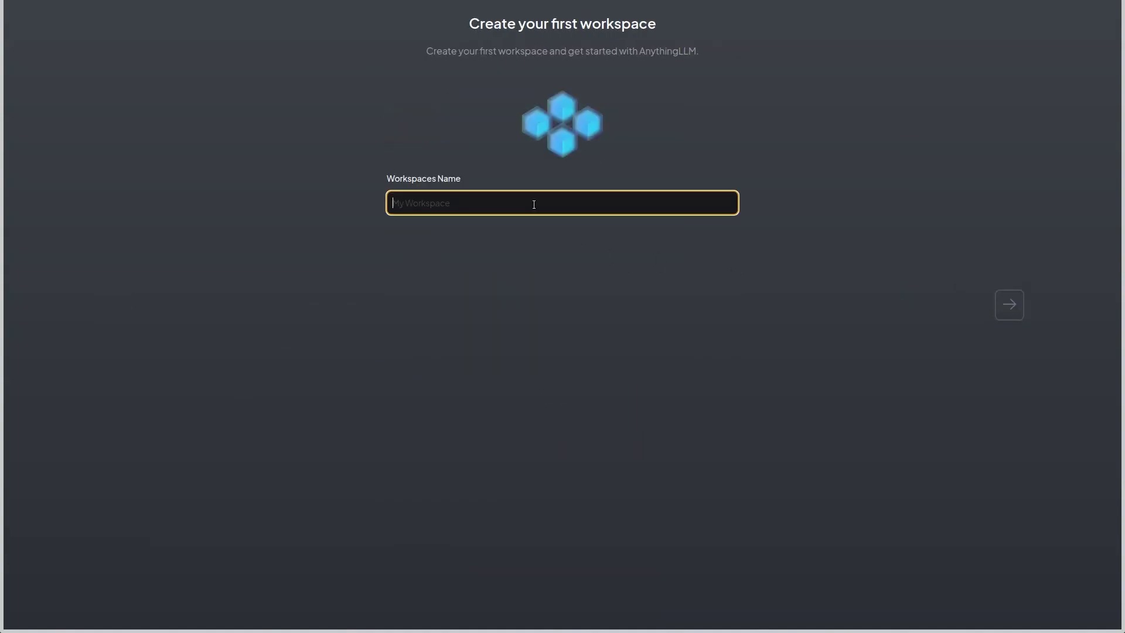
type("test")
left_click(1009, 304)
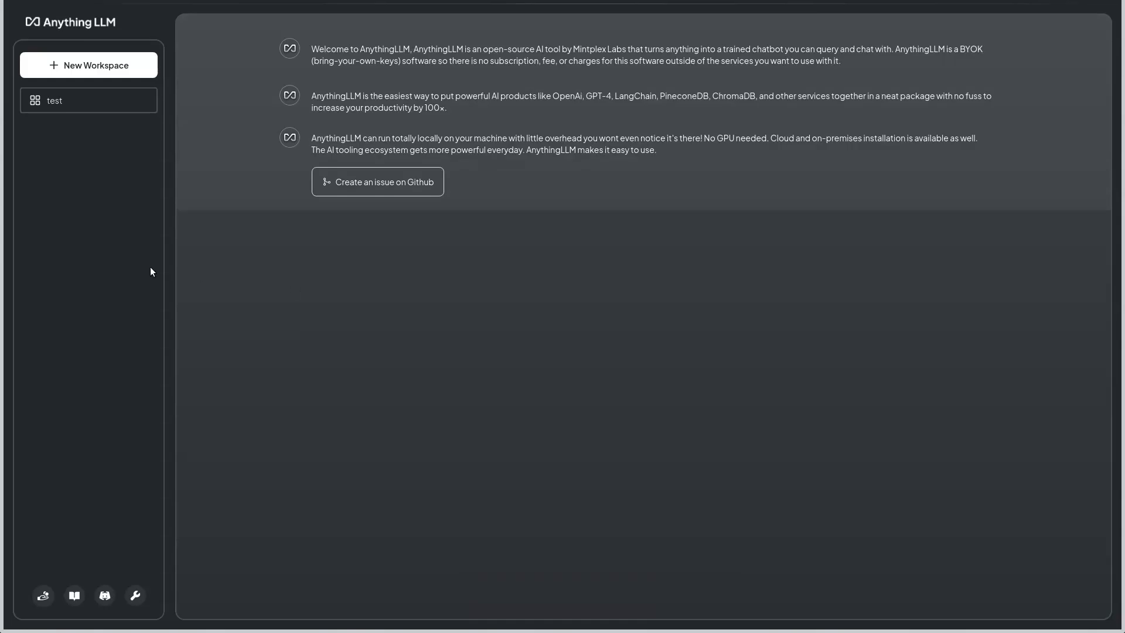
Open the test workspace and send the chat message "Hello"
left_click(75, 106)
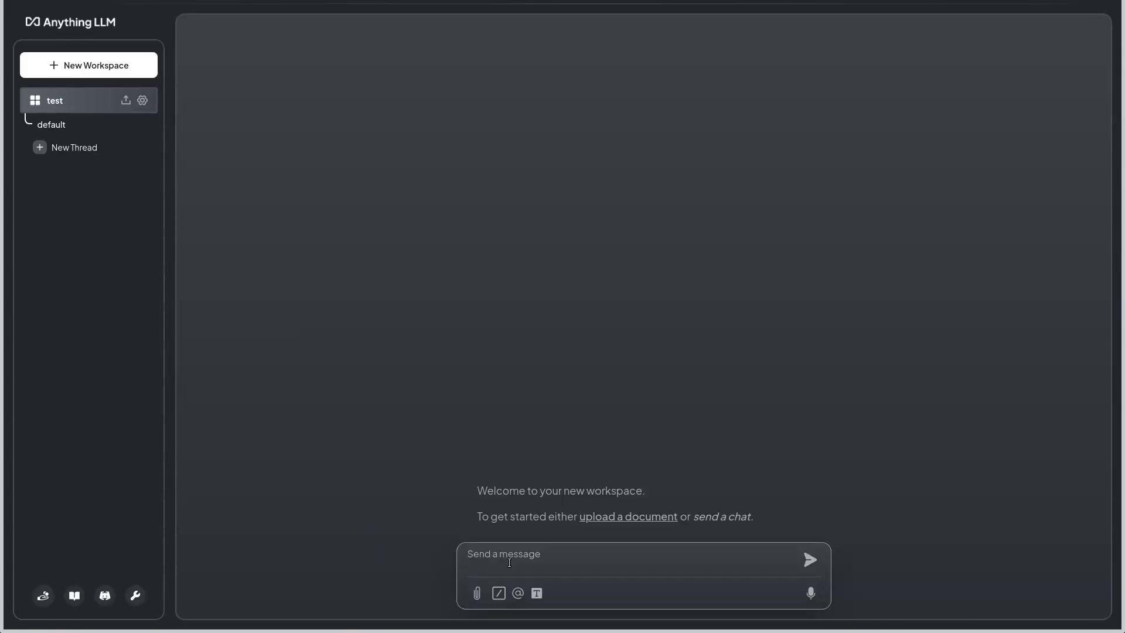
type("Hello")
key("Return")
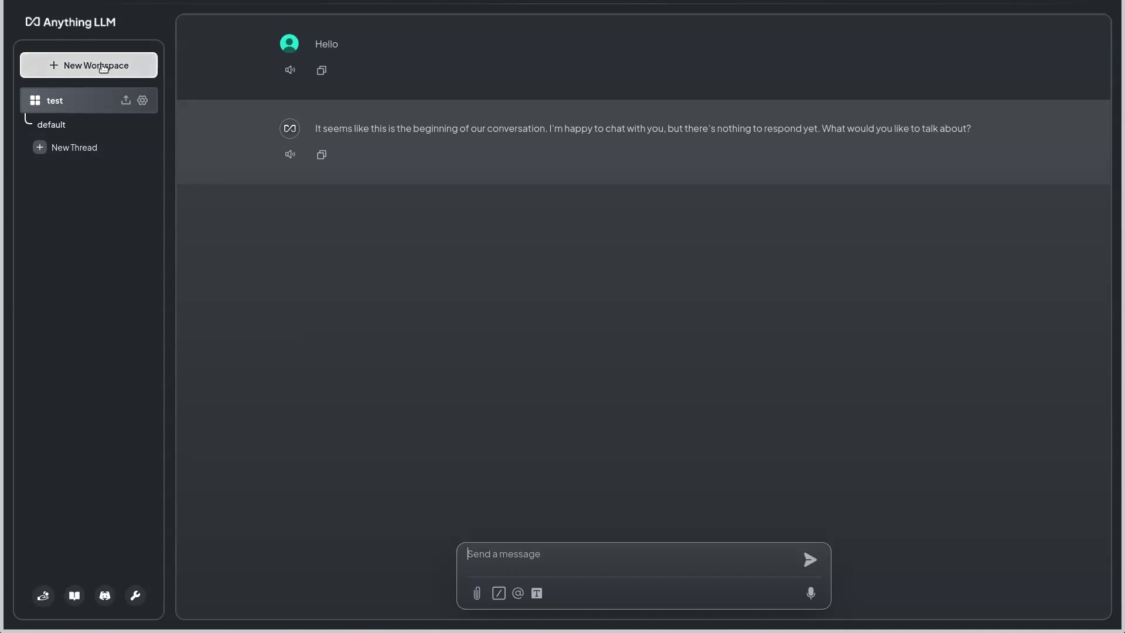
Create a new workspace named ayurveda
left_click(103, 67)
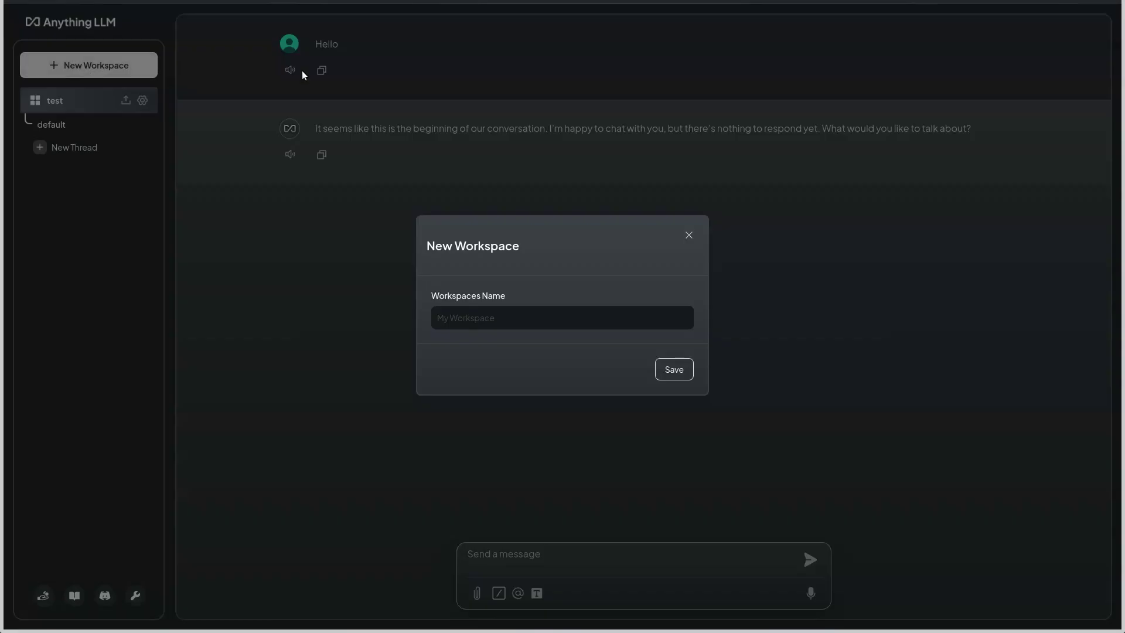
left_click(497, 323)
type("ay")
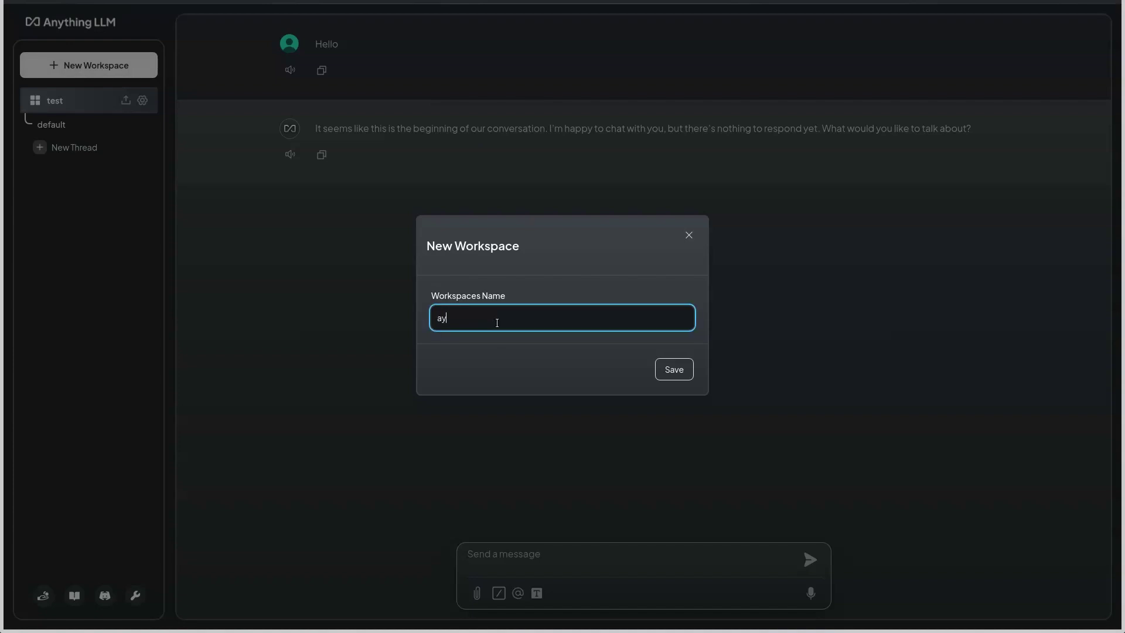
type("urveda")
left_click(672, 369)
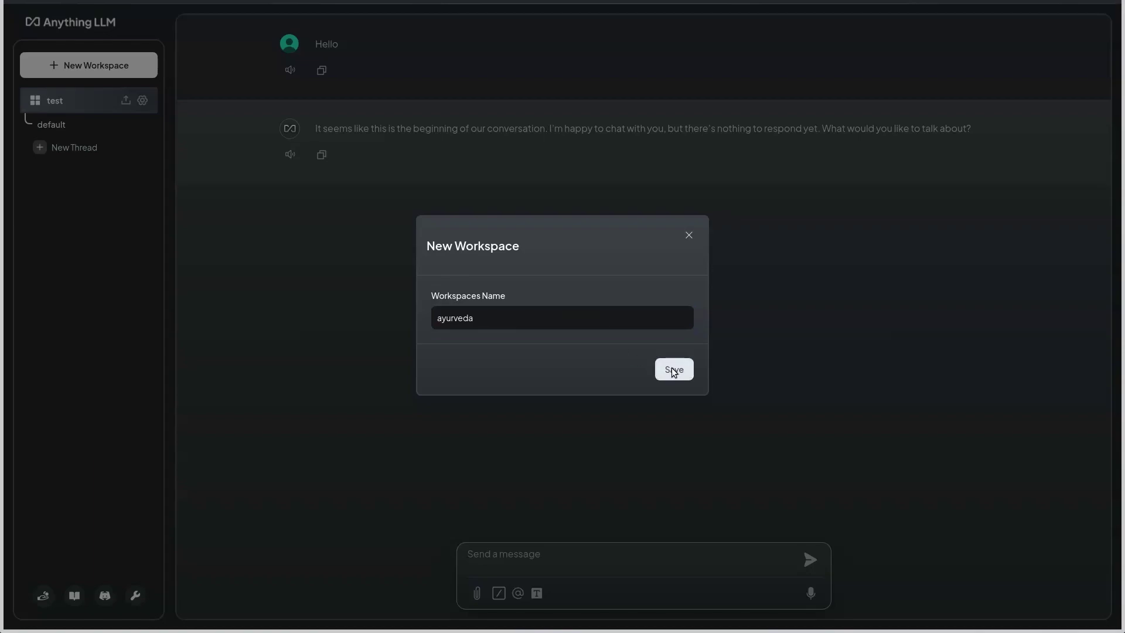
Open the ayurveda workspace's document manager and upload Ayurvedic Home Remedies.pdf from the recent files
left_click(125, 130)
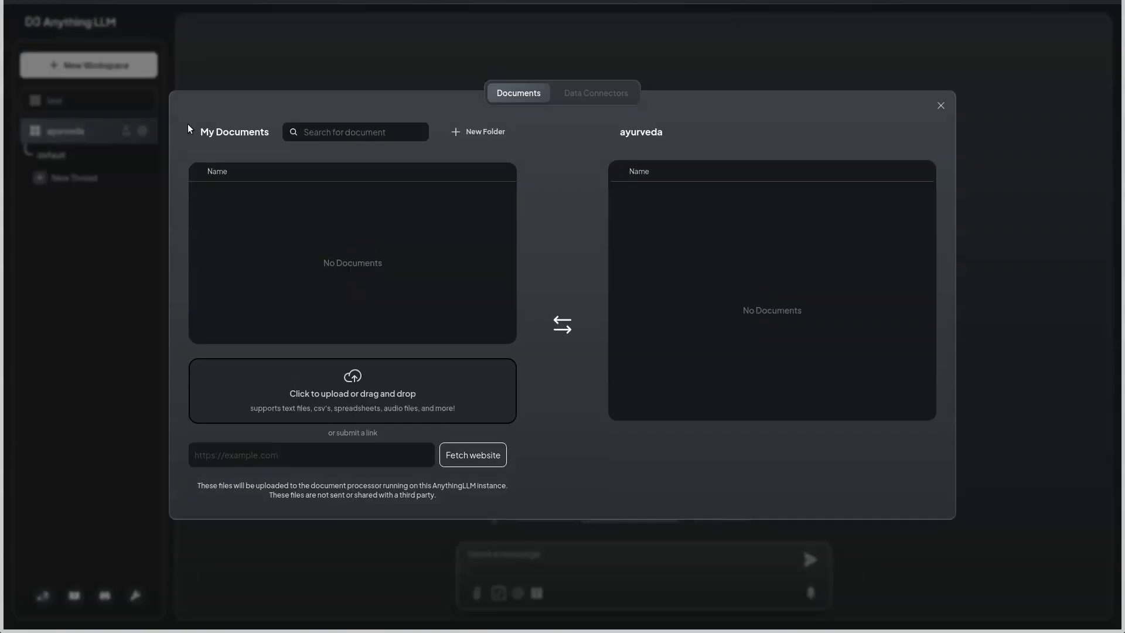
left_click(363, 393)
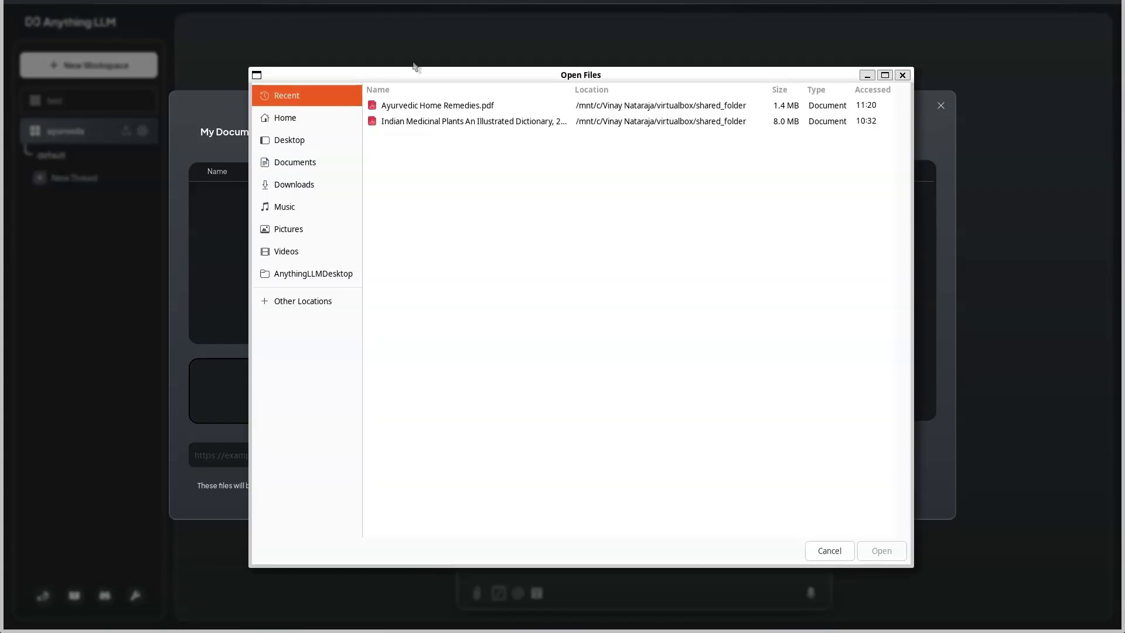
left_click(401, 109)
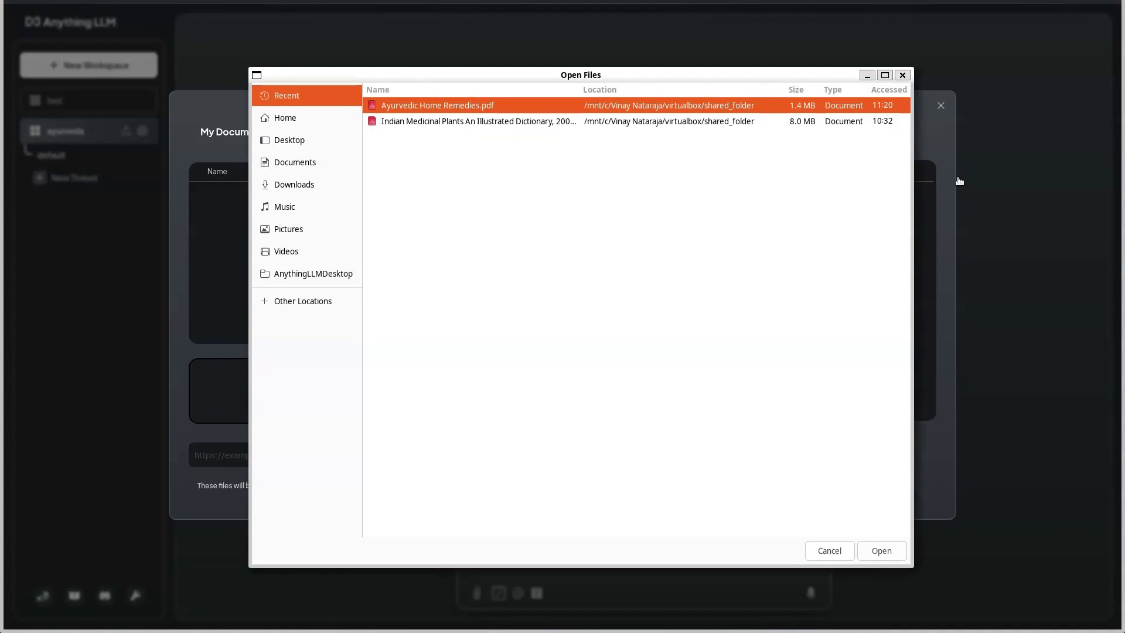
left_click(881, 550)
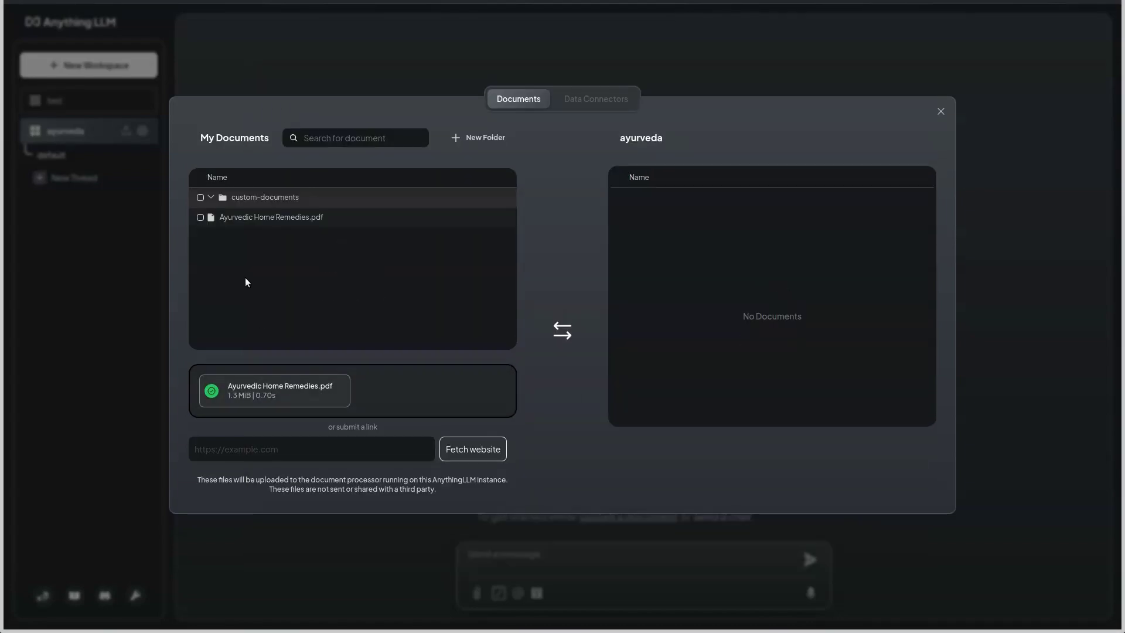
Move Ayurvedic Home Remedies.pdf into the ayurveda workspace, save and embed it, and close the document manager
left_click(200, 218)
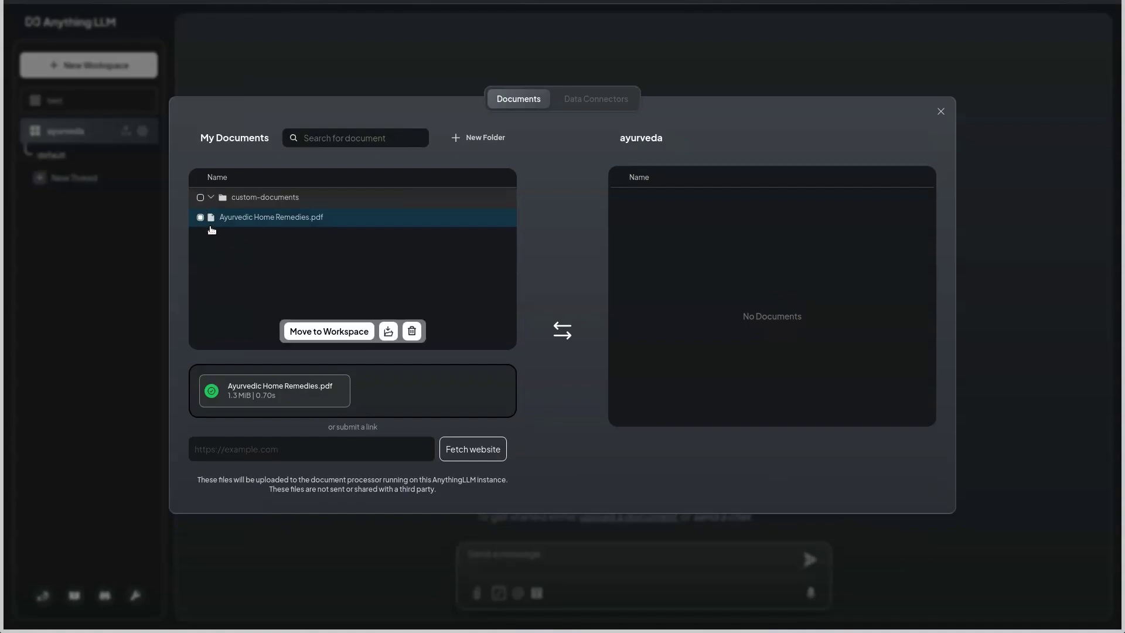
left_click(319, 332)
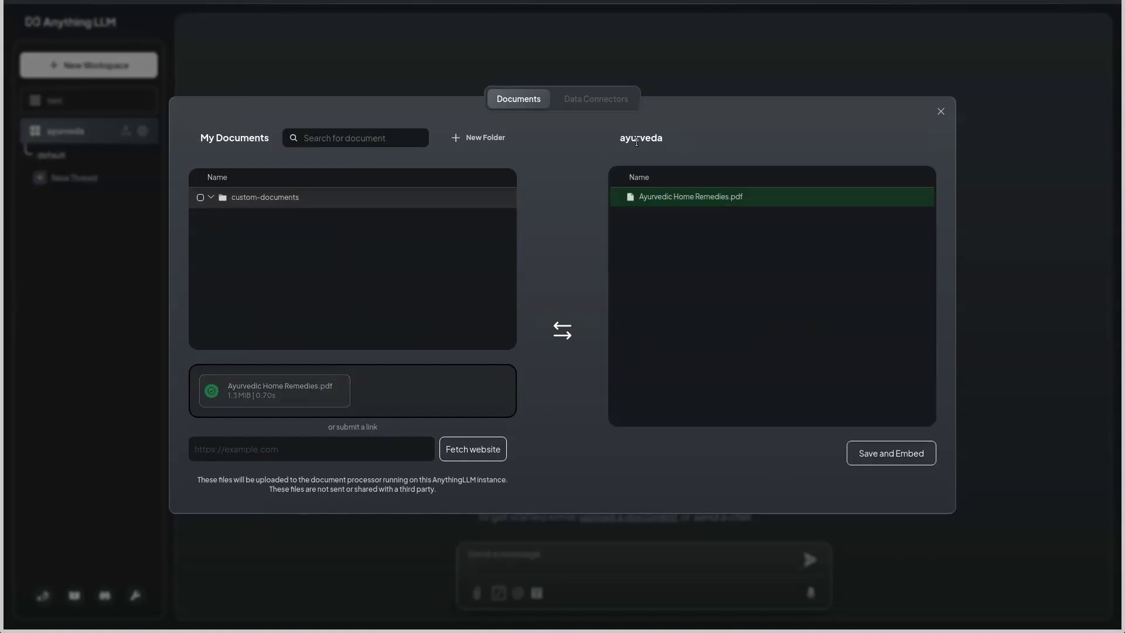
left_click(892, 449)
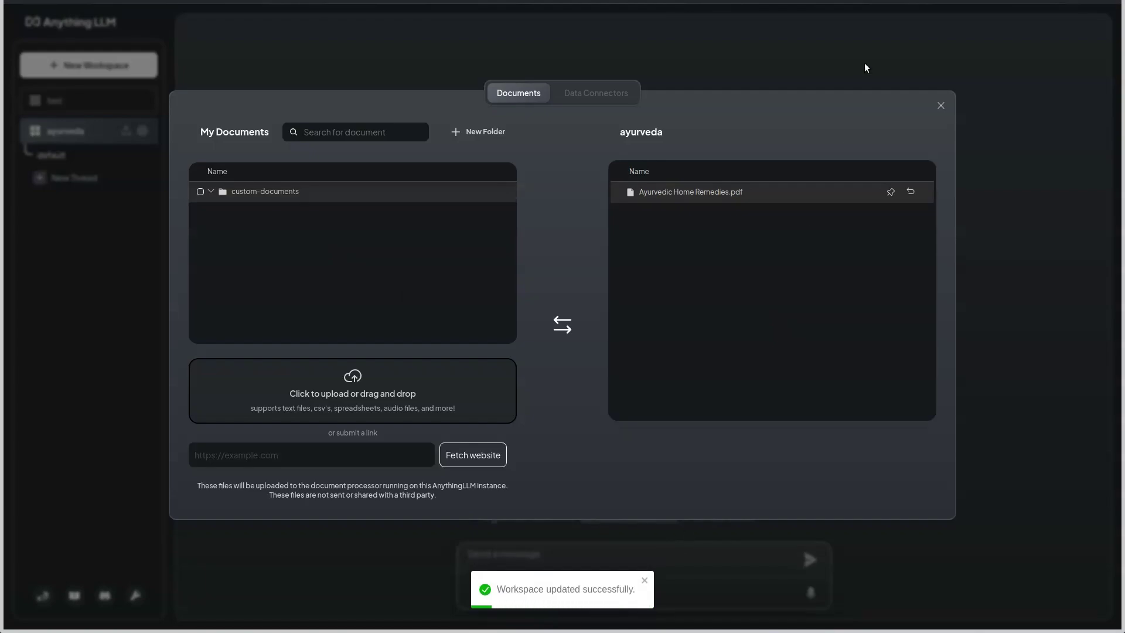
left_click(941, 106)
Ask "what is vata??" in the test workspace's chat
left_click(71, 106)
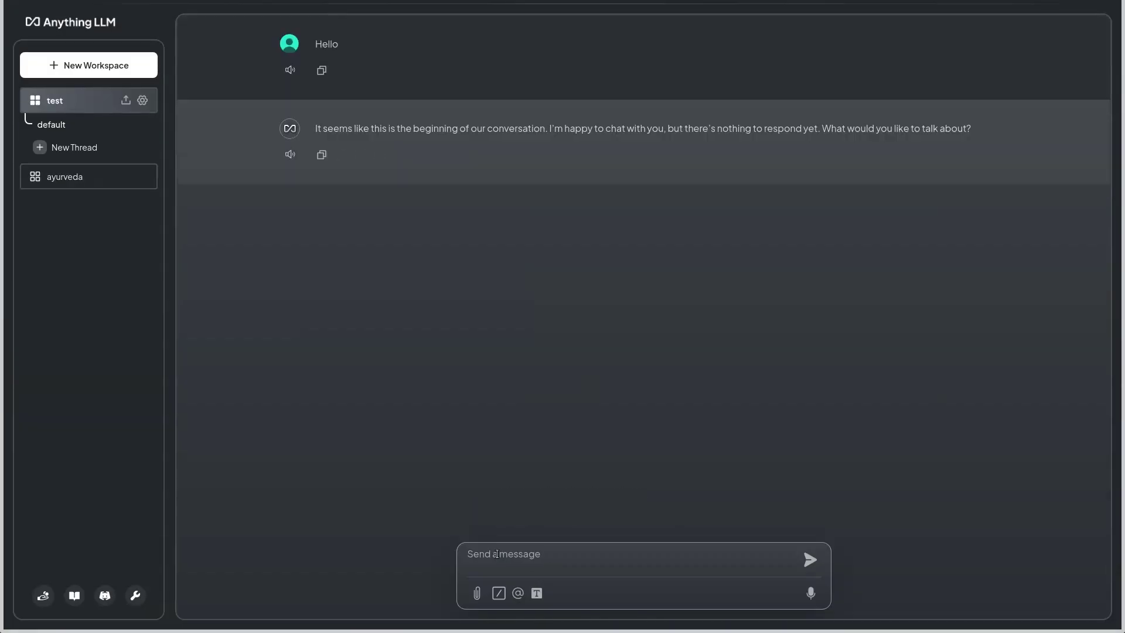
type("what is vata??")
key("Return")
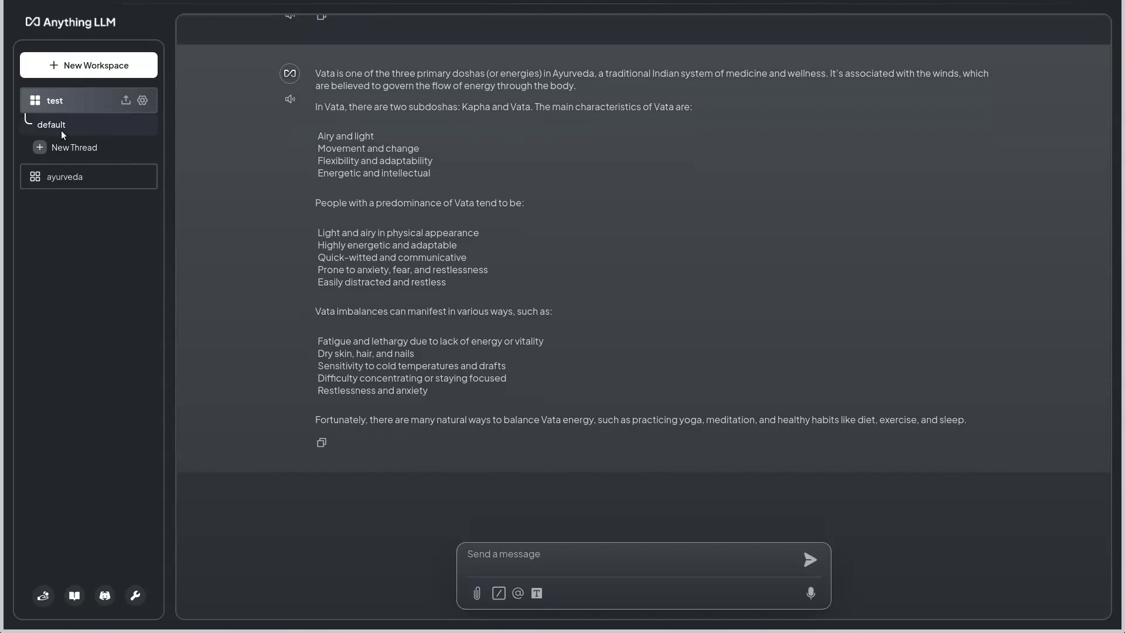
Ask "what is vata??" in the ayurveda workspace's chat
left_click(61, 178)
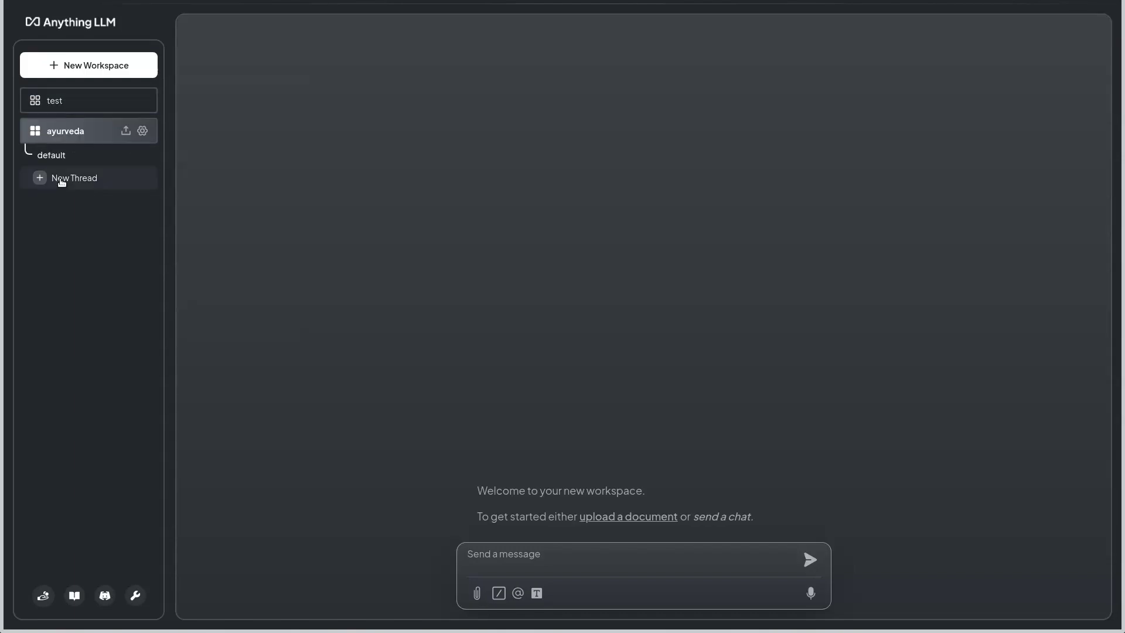
left_click(495, 555)
type("whats")
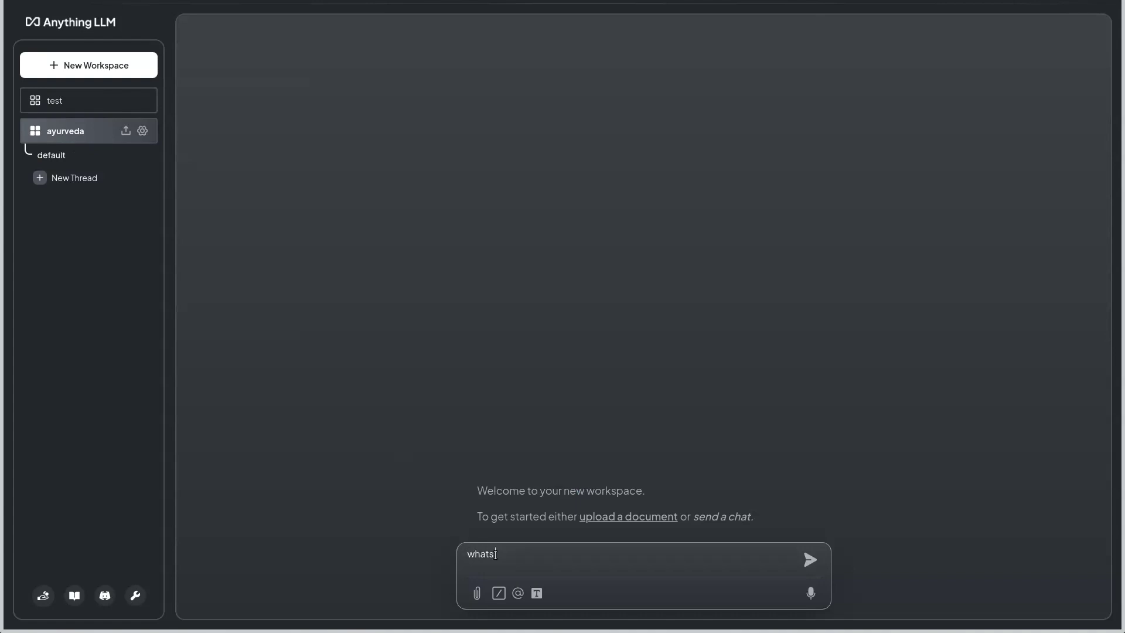
key("BackSpace")
type("is vata??")
key("Return")
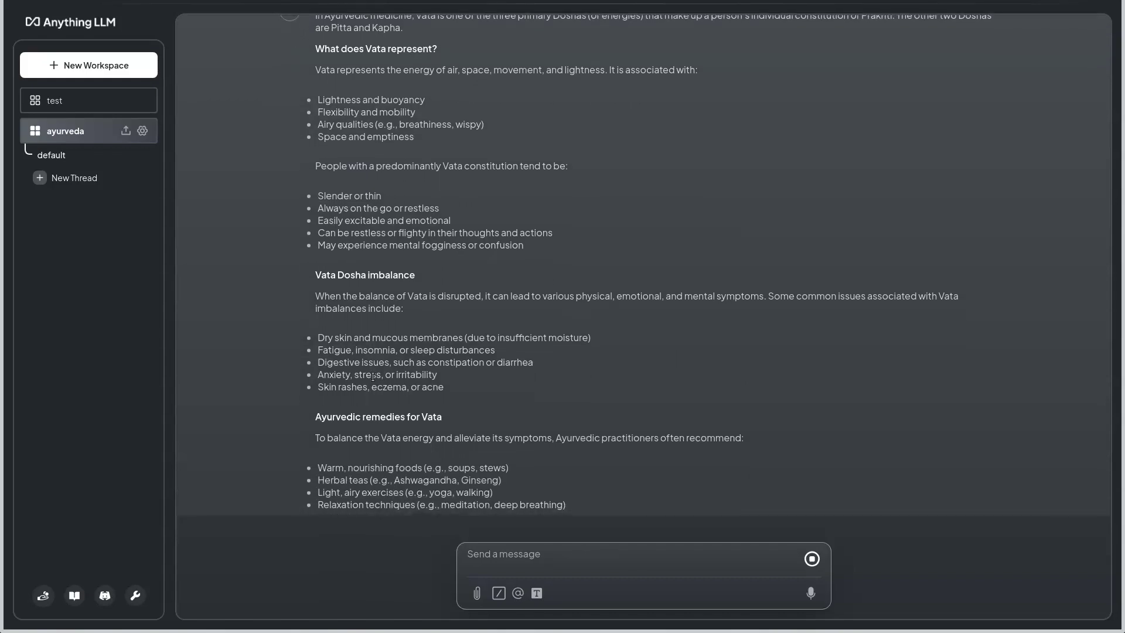
Show the citations of the ayurveda answer and compare it with the test workspace's answer about vata
left_click(360, 448)
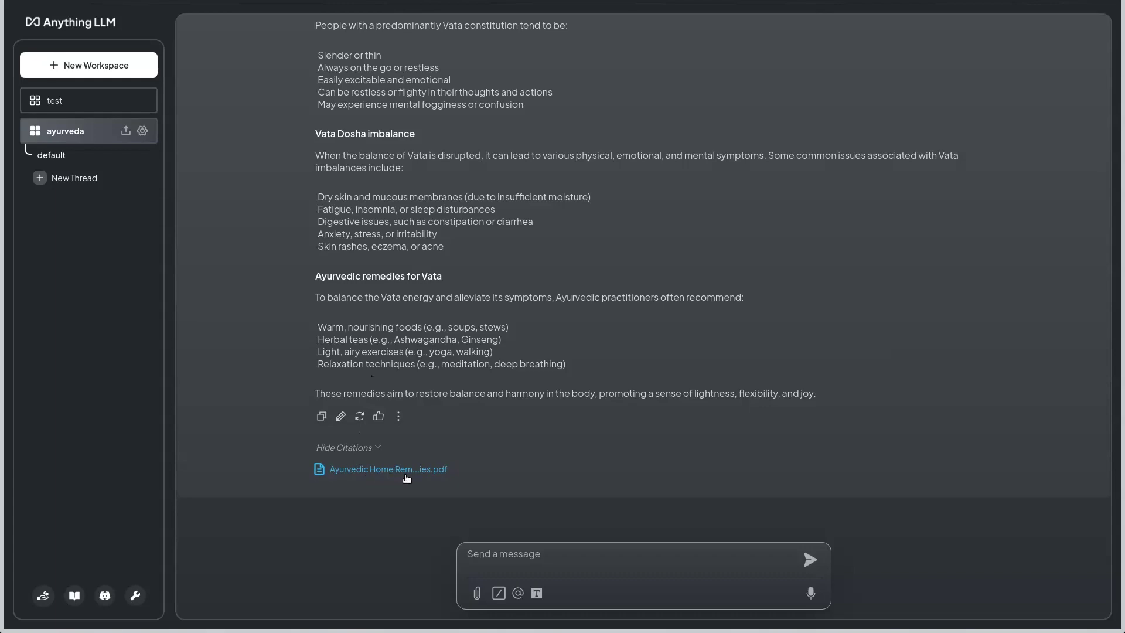
left_click(57, 103)
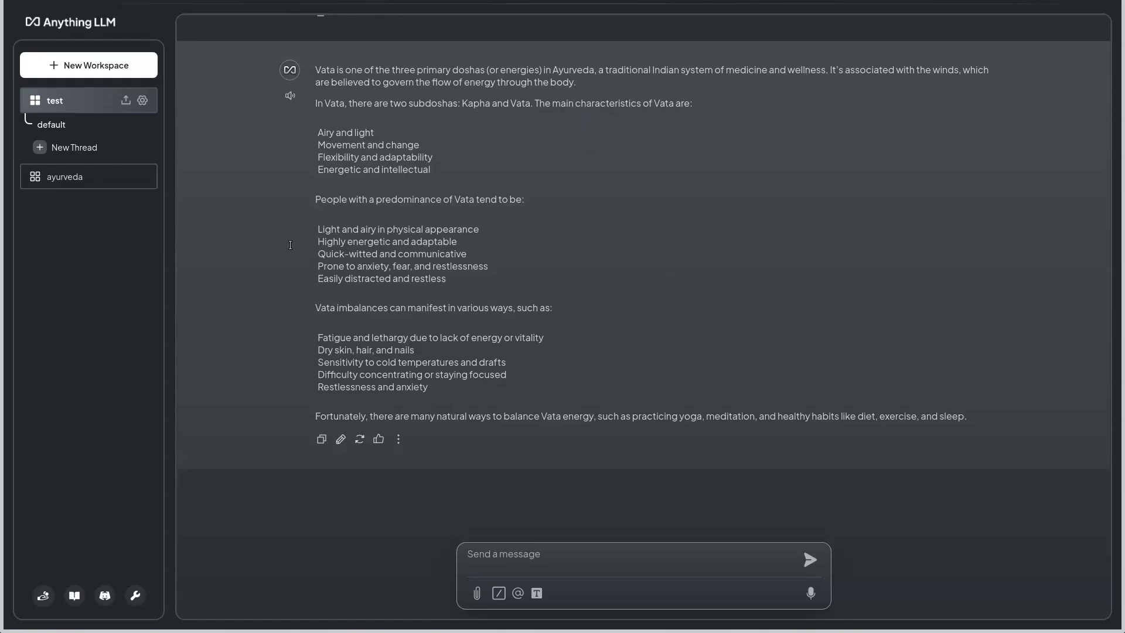
left_click(69, 180)
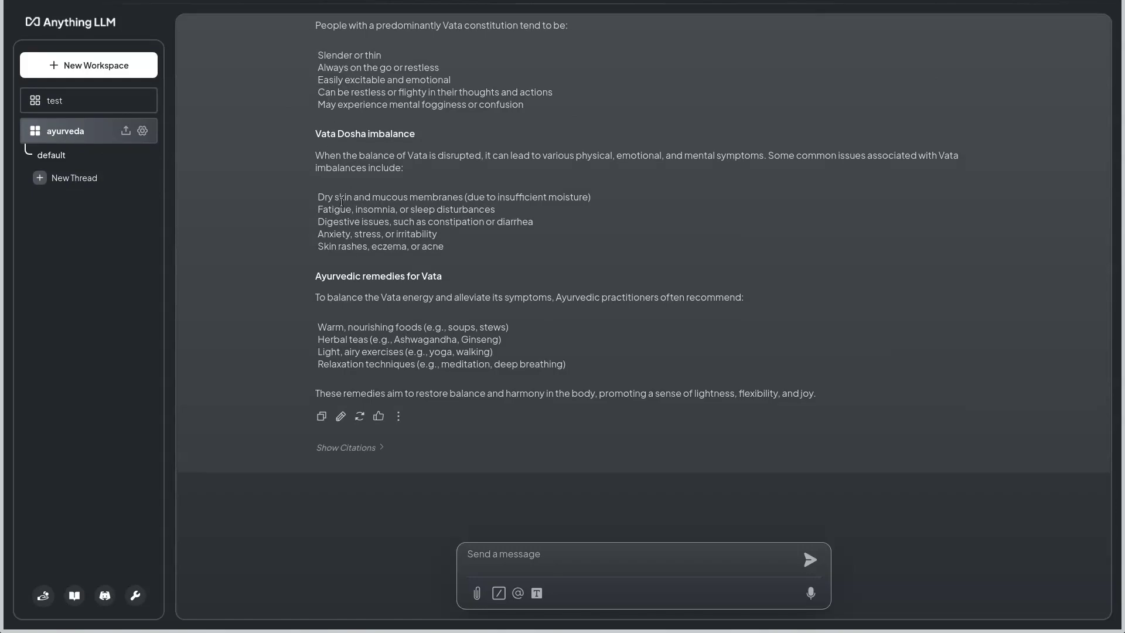
scroll(341, 202, "up", 1)
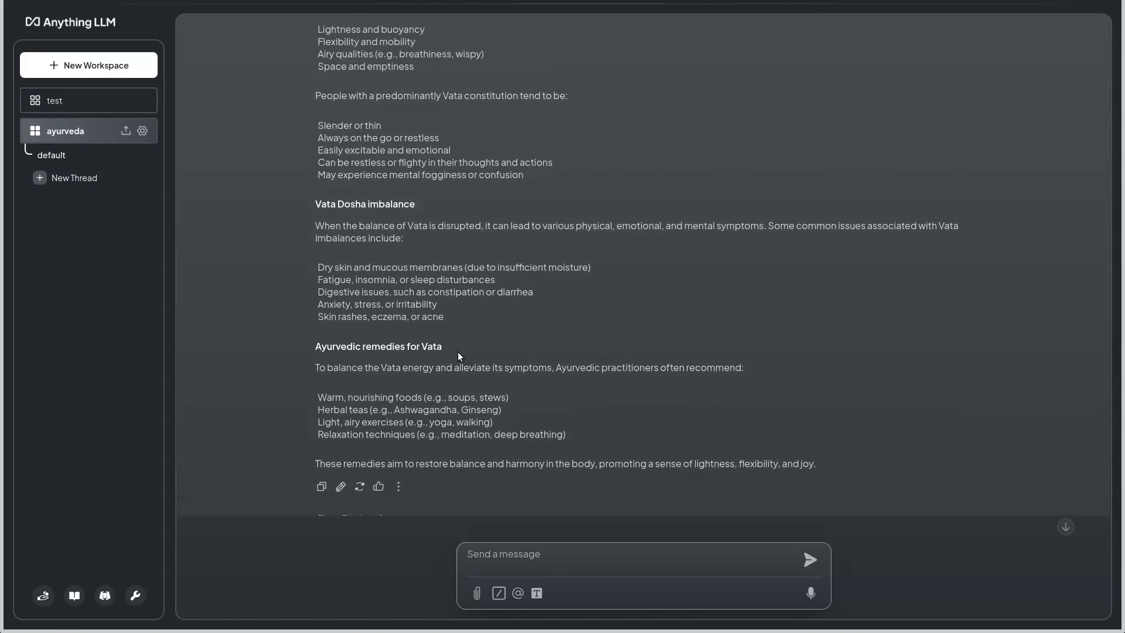
Search Ayurvedic Home Remedies.pdf in the browser for "vata" and look through the pages where the term occurs
scroll(458, 355, "up", 3)
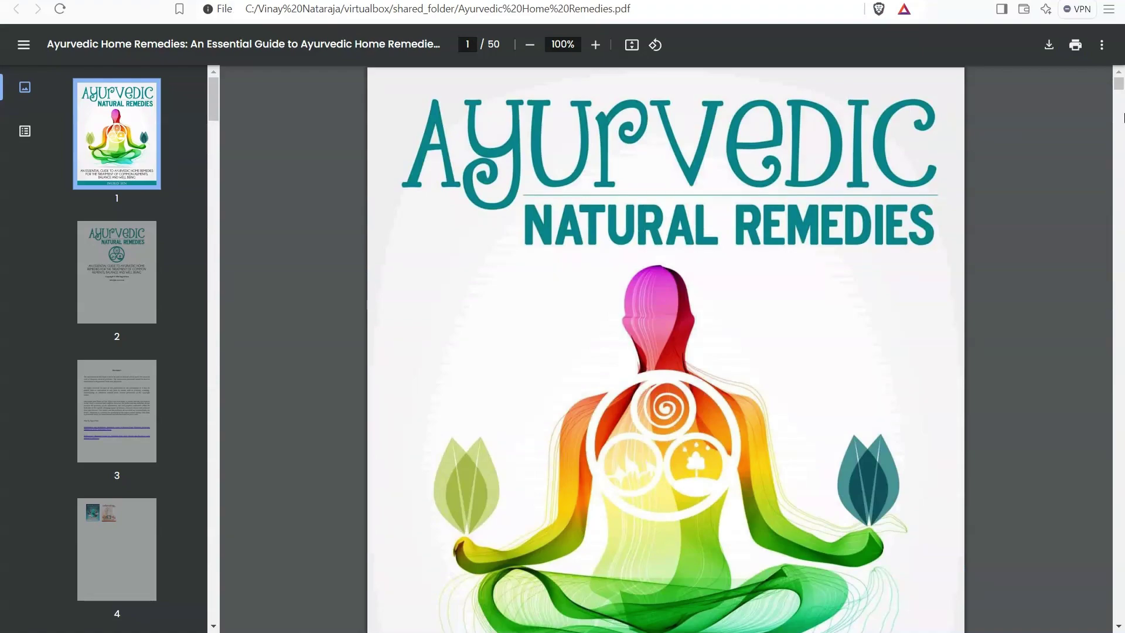
left_click_drag(1117, 88, 1121, 205)
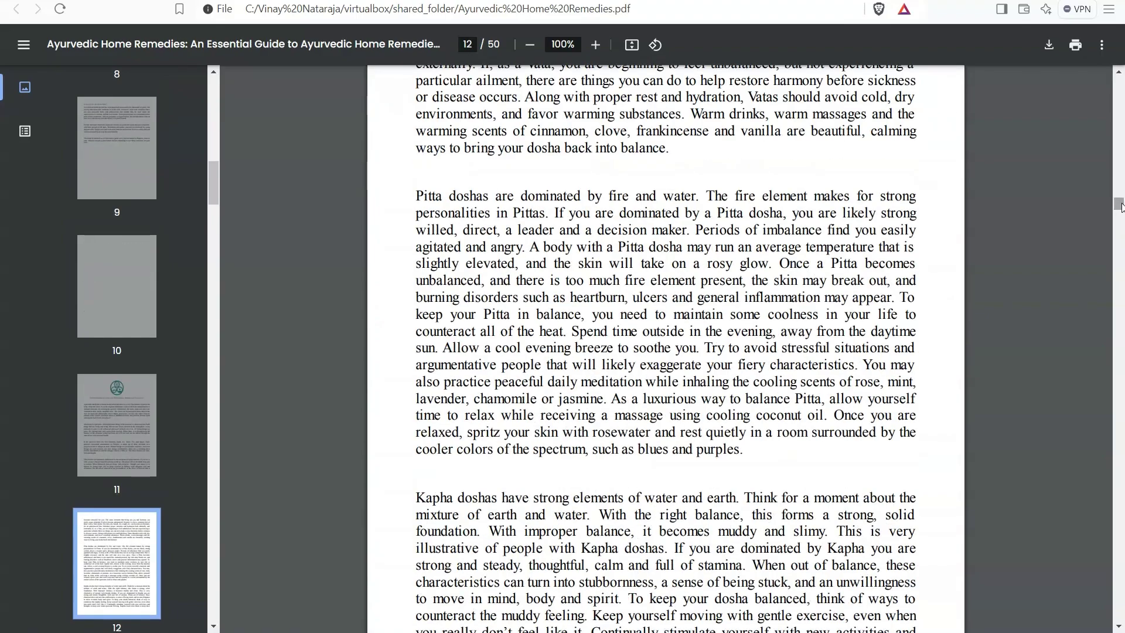
key("ctrl+f")
type("vata")
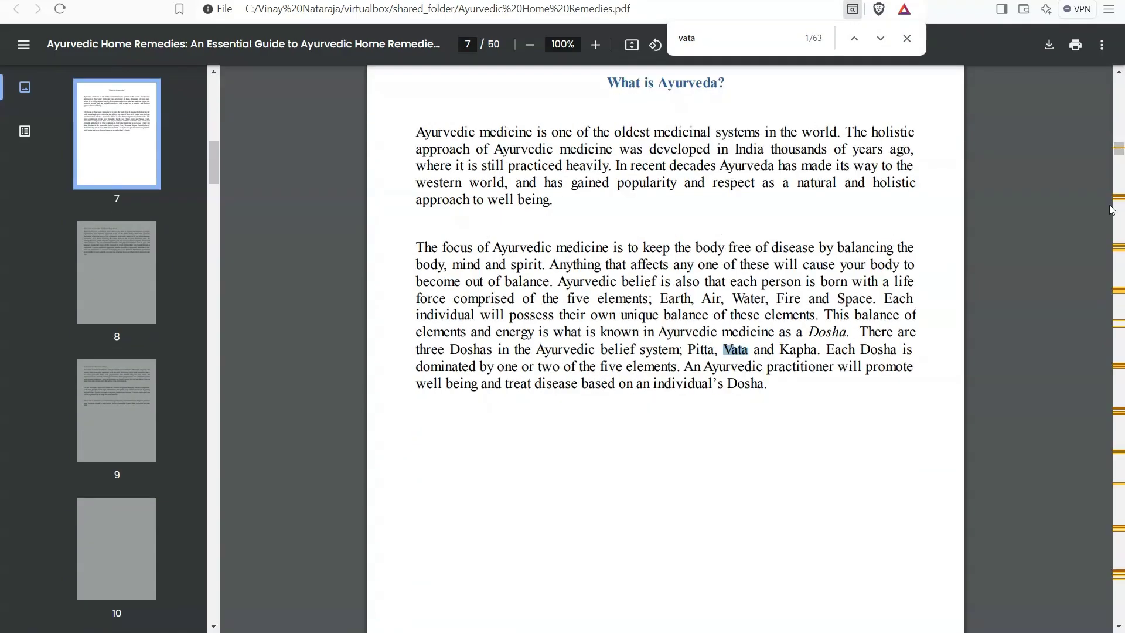
left_click_drag(1116, 153, 1109, 567)
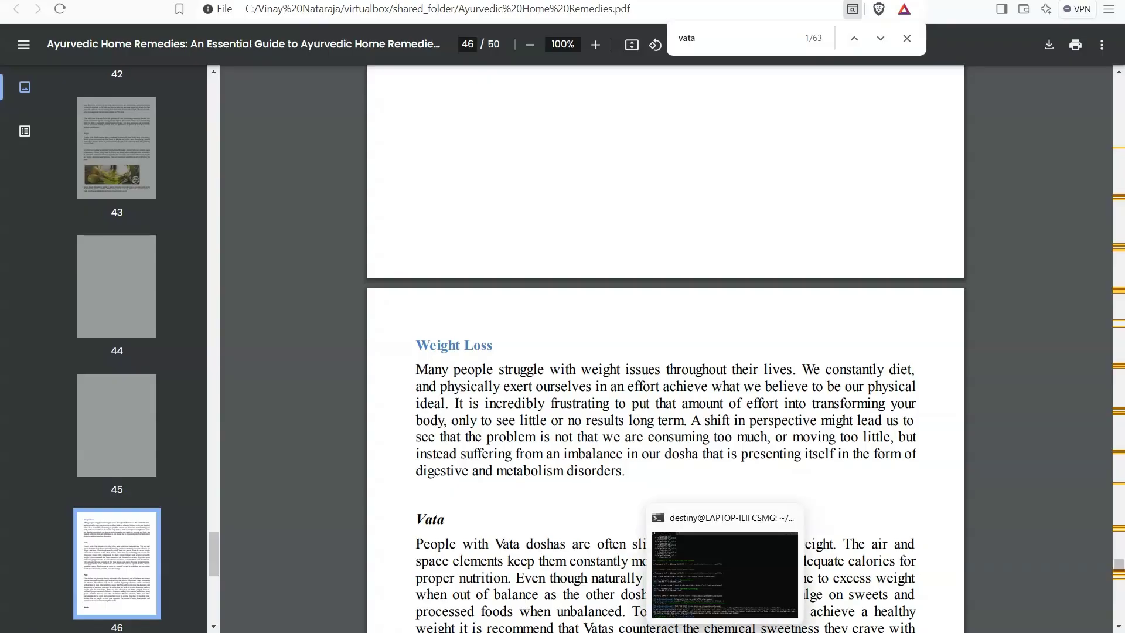
Switch to the terminal, change to the .config folder in the home directory and list its contents with ls -ltr
left_click(726, 574)
key("Return")
key("Return")
key("Return")
key("Return")
key("Return")
key("Return")
key("Return")
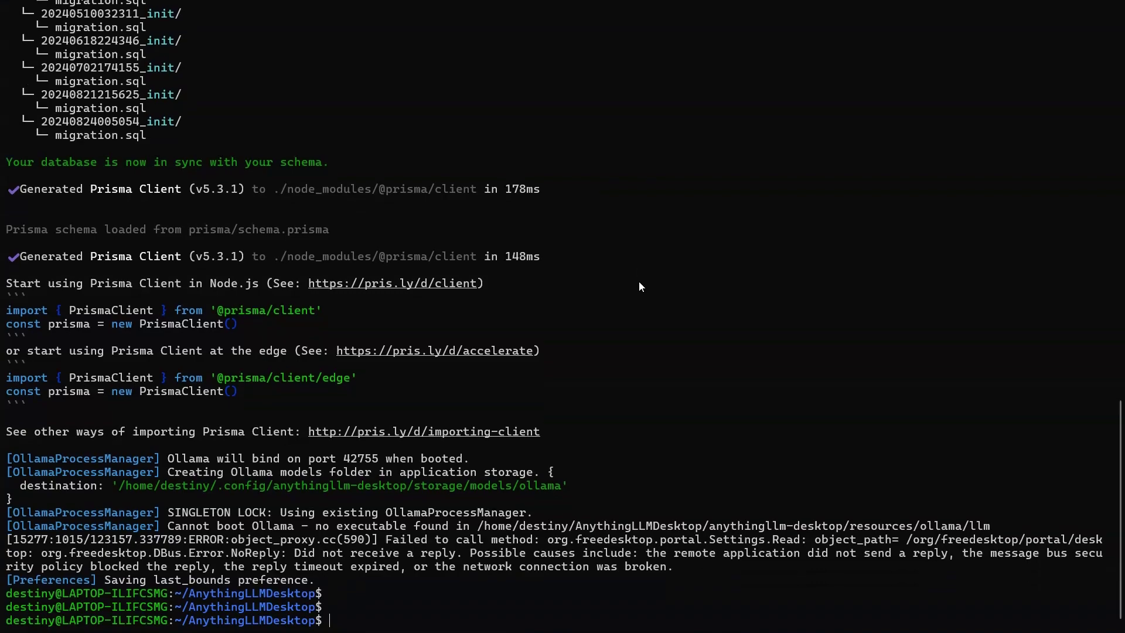
type("cd")
key("Return")
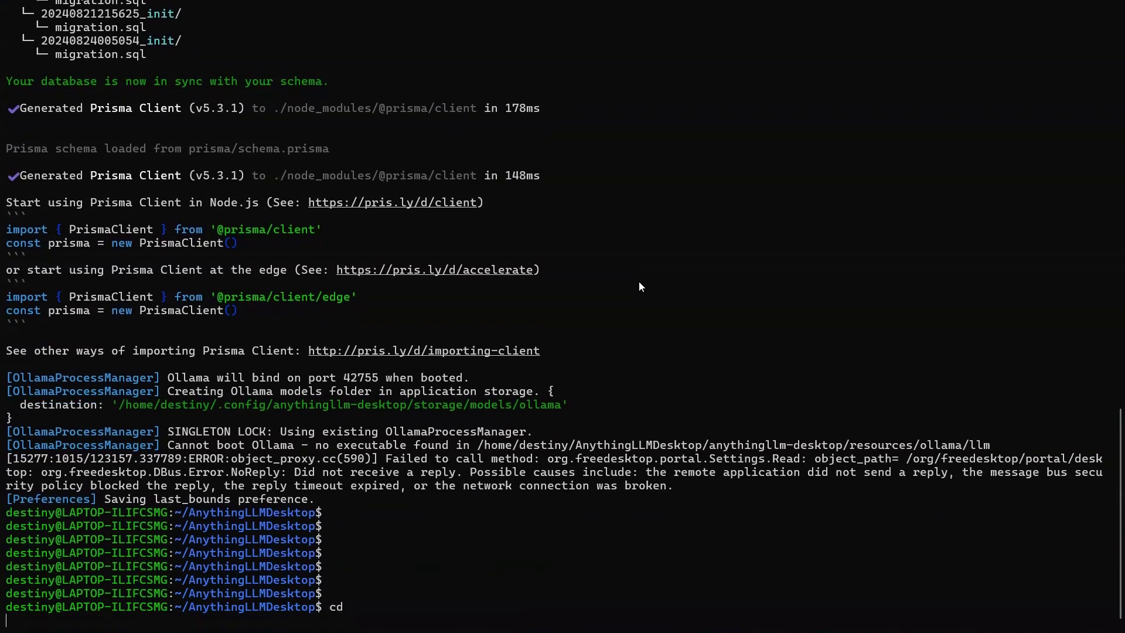
type("cd .co")
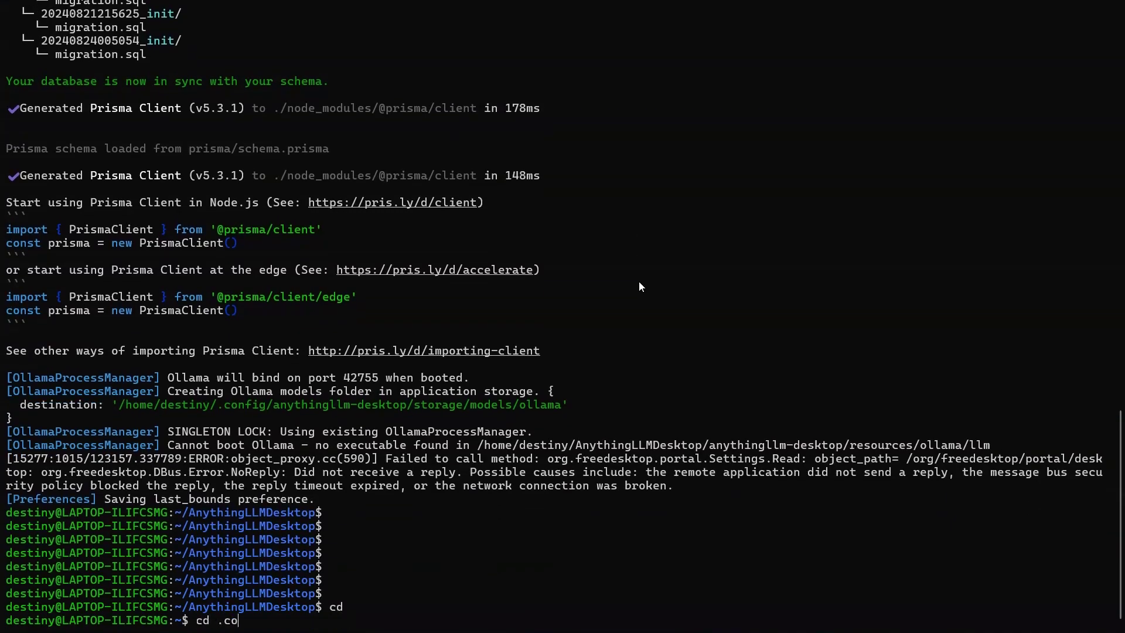
type("nfig")
key("Return")
type("ls -ltr")
key("Return")
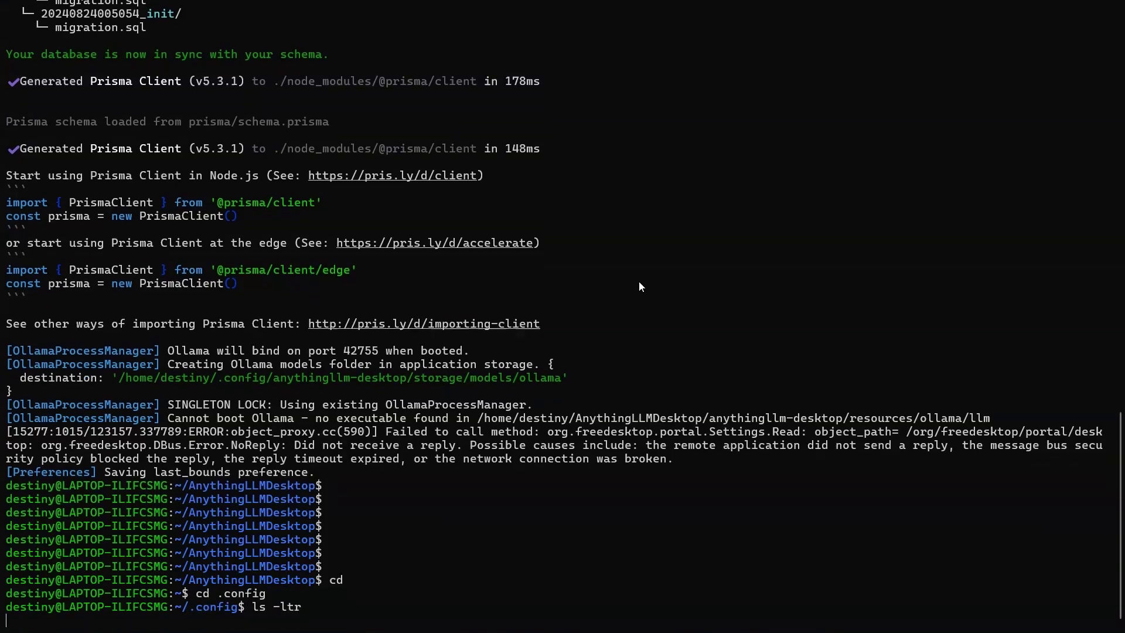
Delete the anythingllm-desktop folder and everything in it from .config with rm -rf
type("rm -rf a")
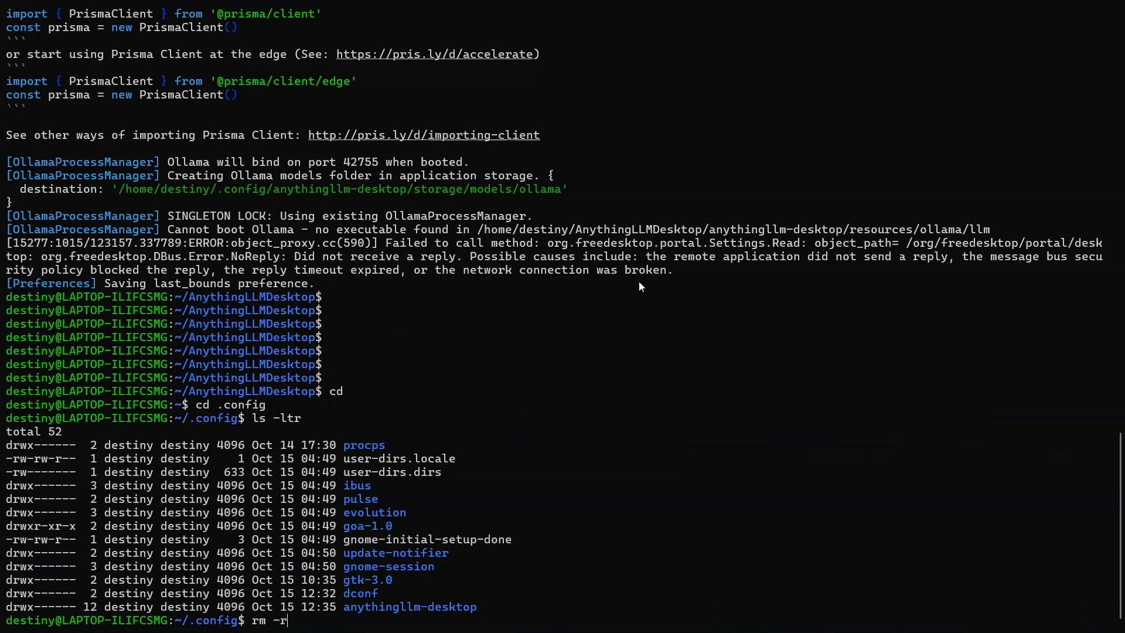
key("Tab")
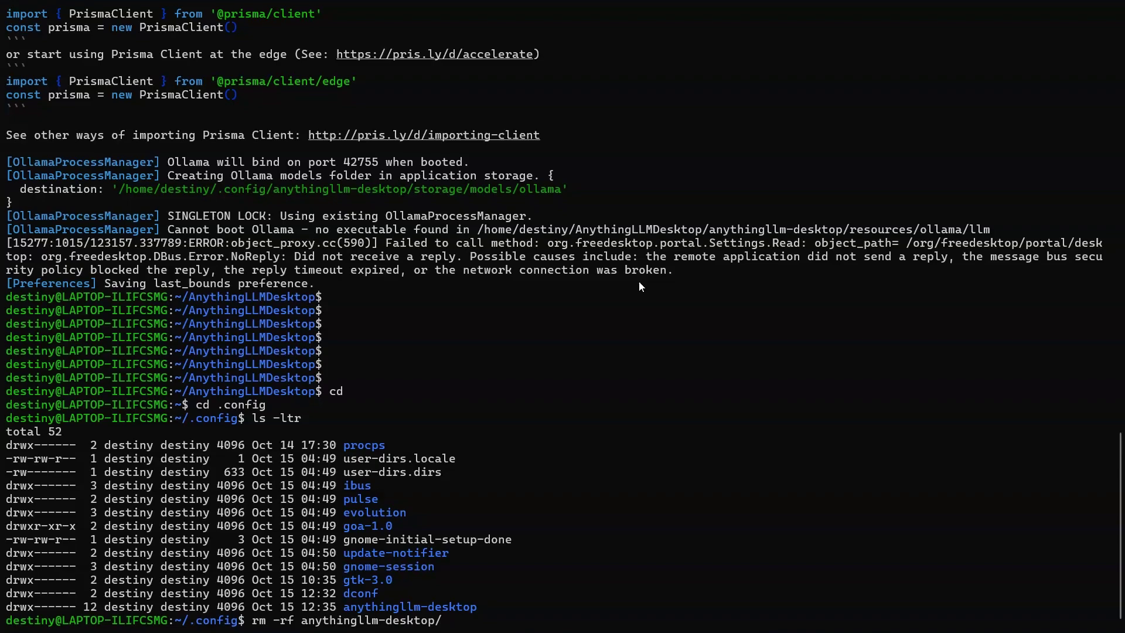
key("Return")
Return to the home directory, change into the AnythingLLMDesktop folder and list its files with ls -ltr
type("cd")
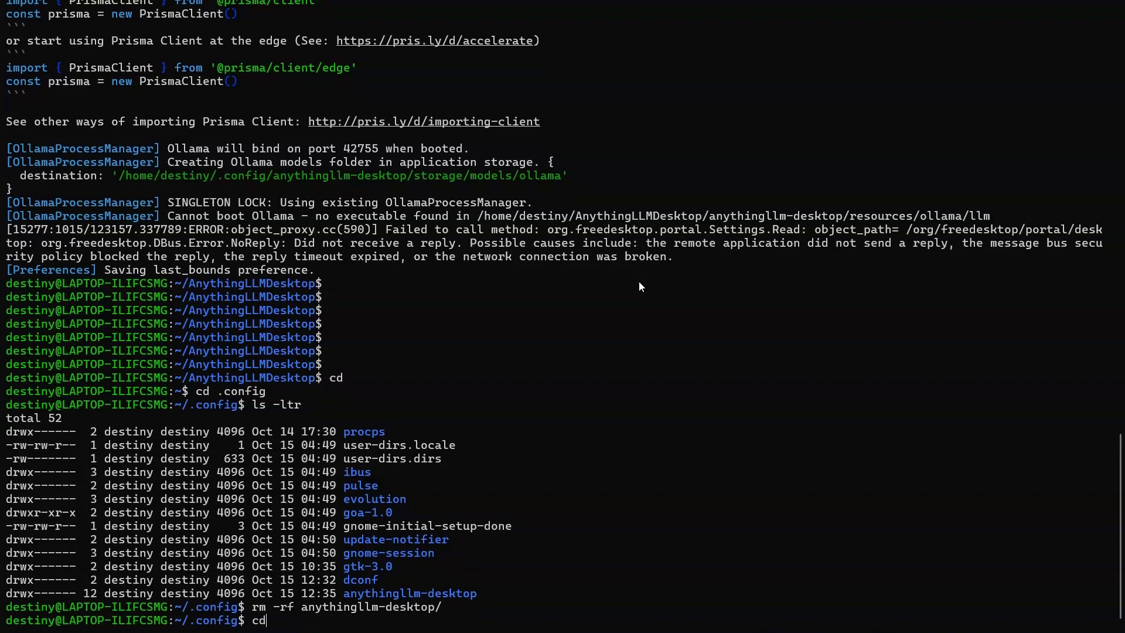
key("Return")
key("Return")
key("Return")
key("Return")
type("cd An")
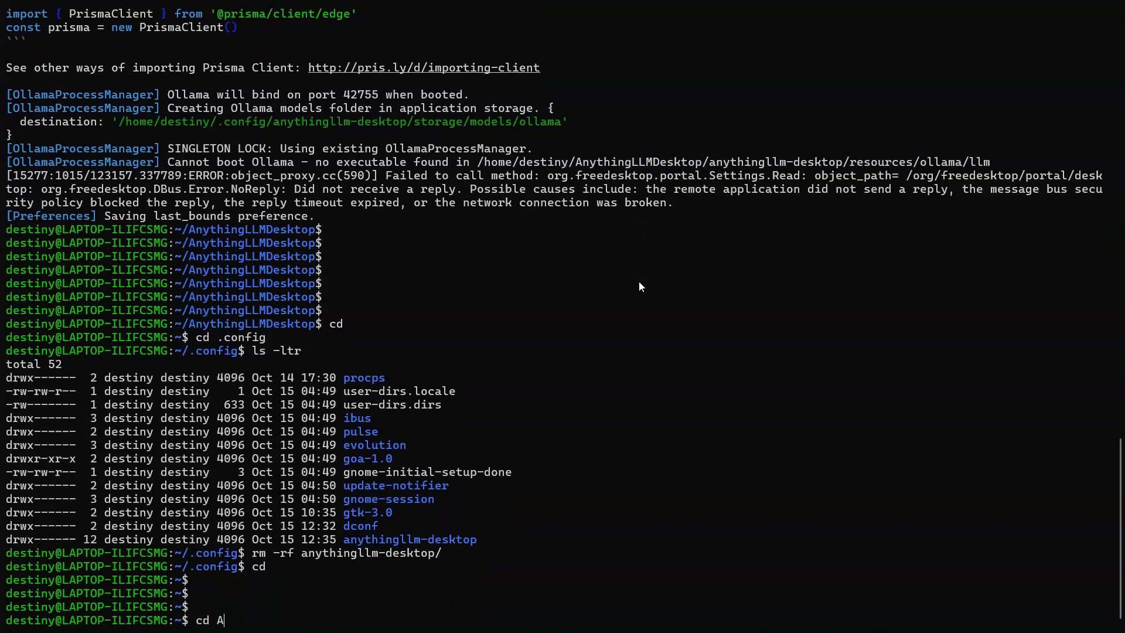
key("Tab")
key("Return")
type("ls -ltr")
key("Return")
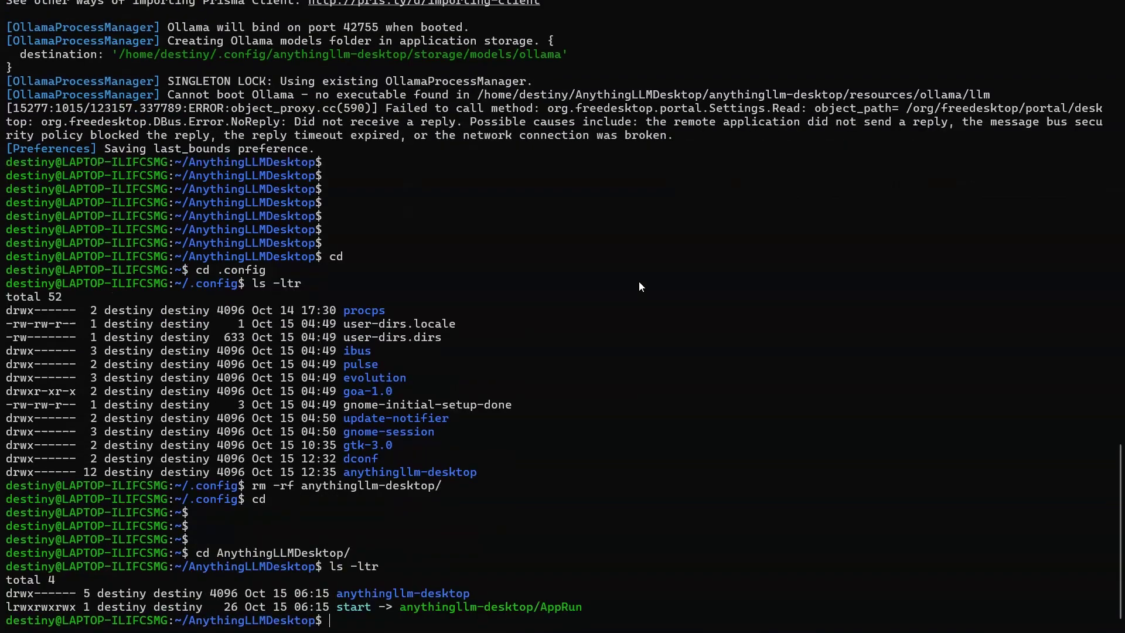
Launch AnythingLLM with ./start and begin its initial setup, browsing the available LLM providers
type("./start")
key("Return")
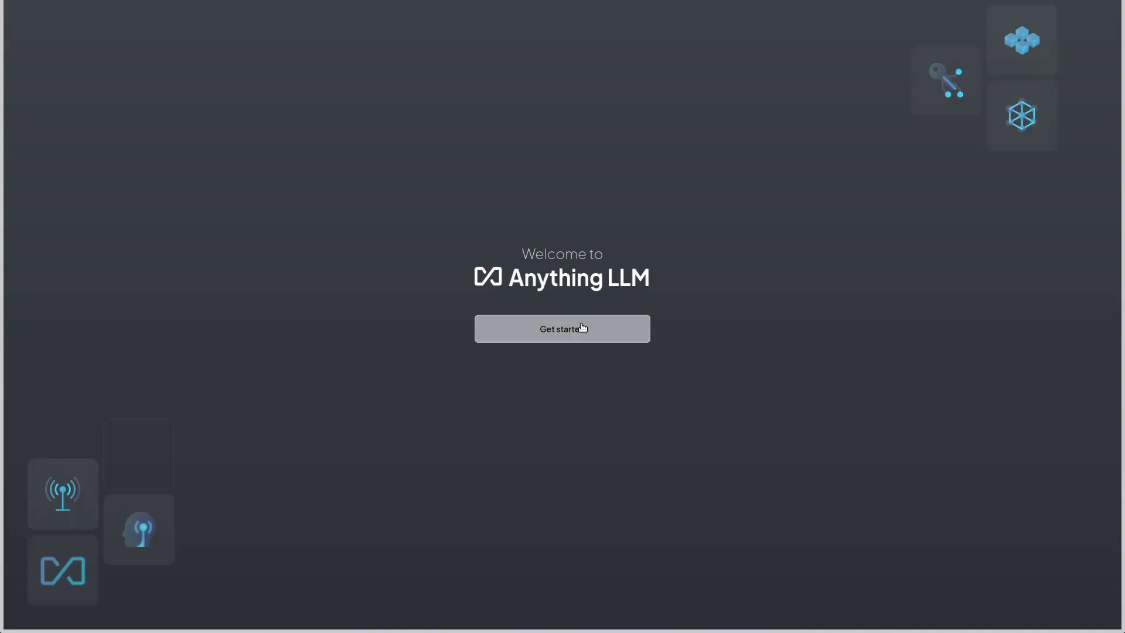
left_click(578, 328)
scroll(365, 273, "down", 3)
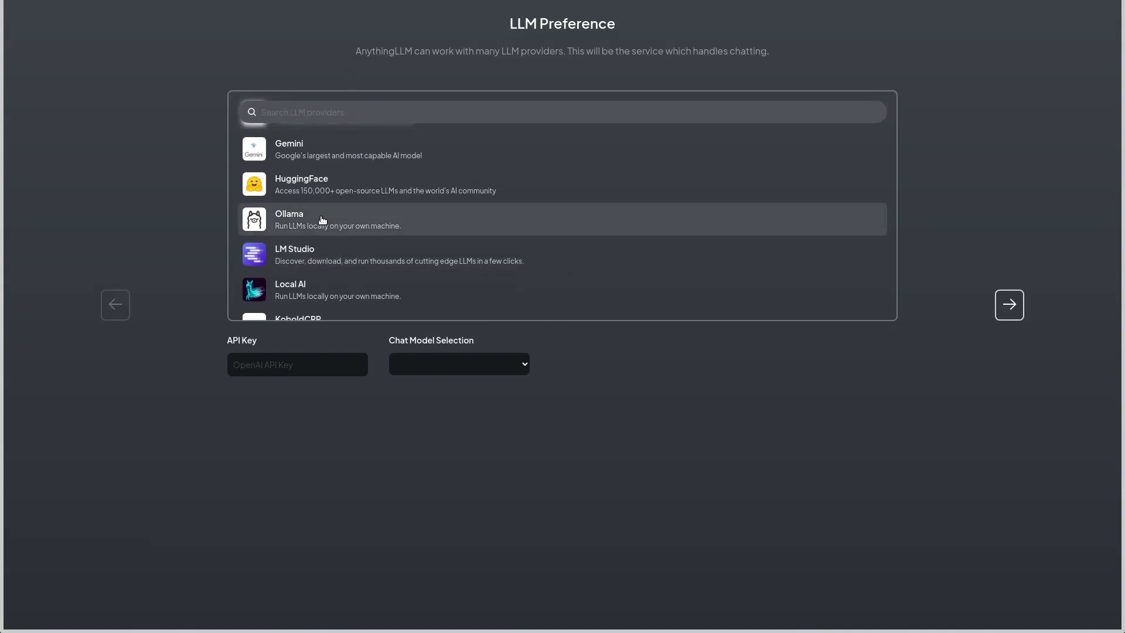
scroll(322, 219, "up", 3)
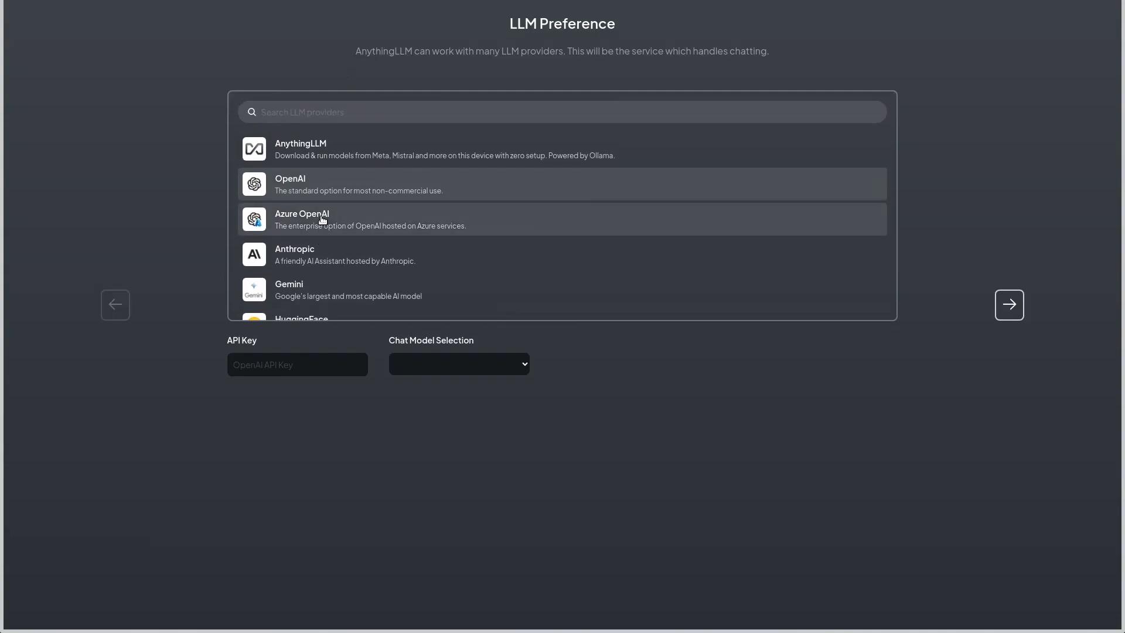